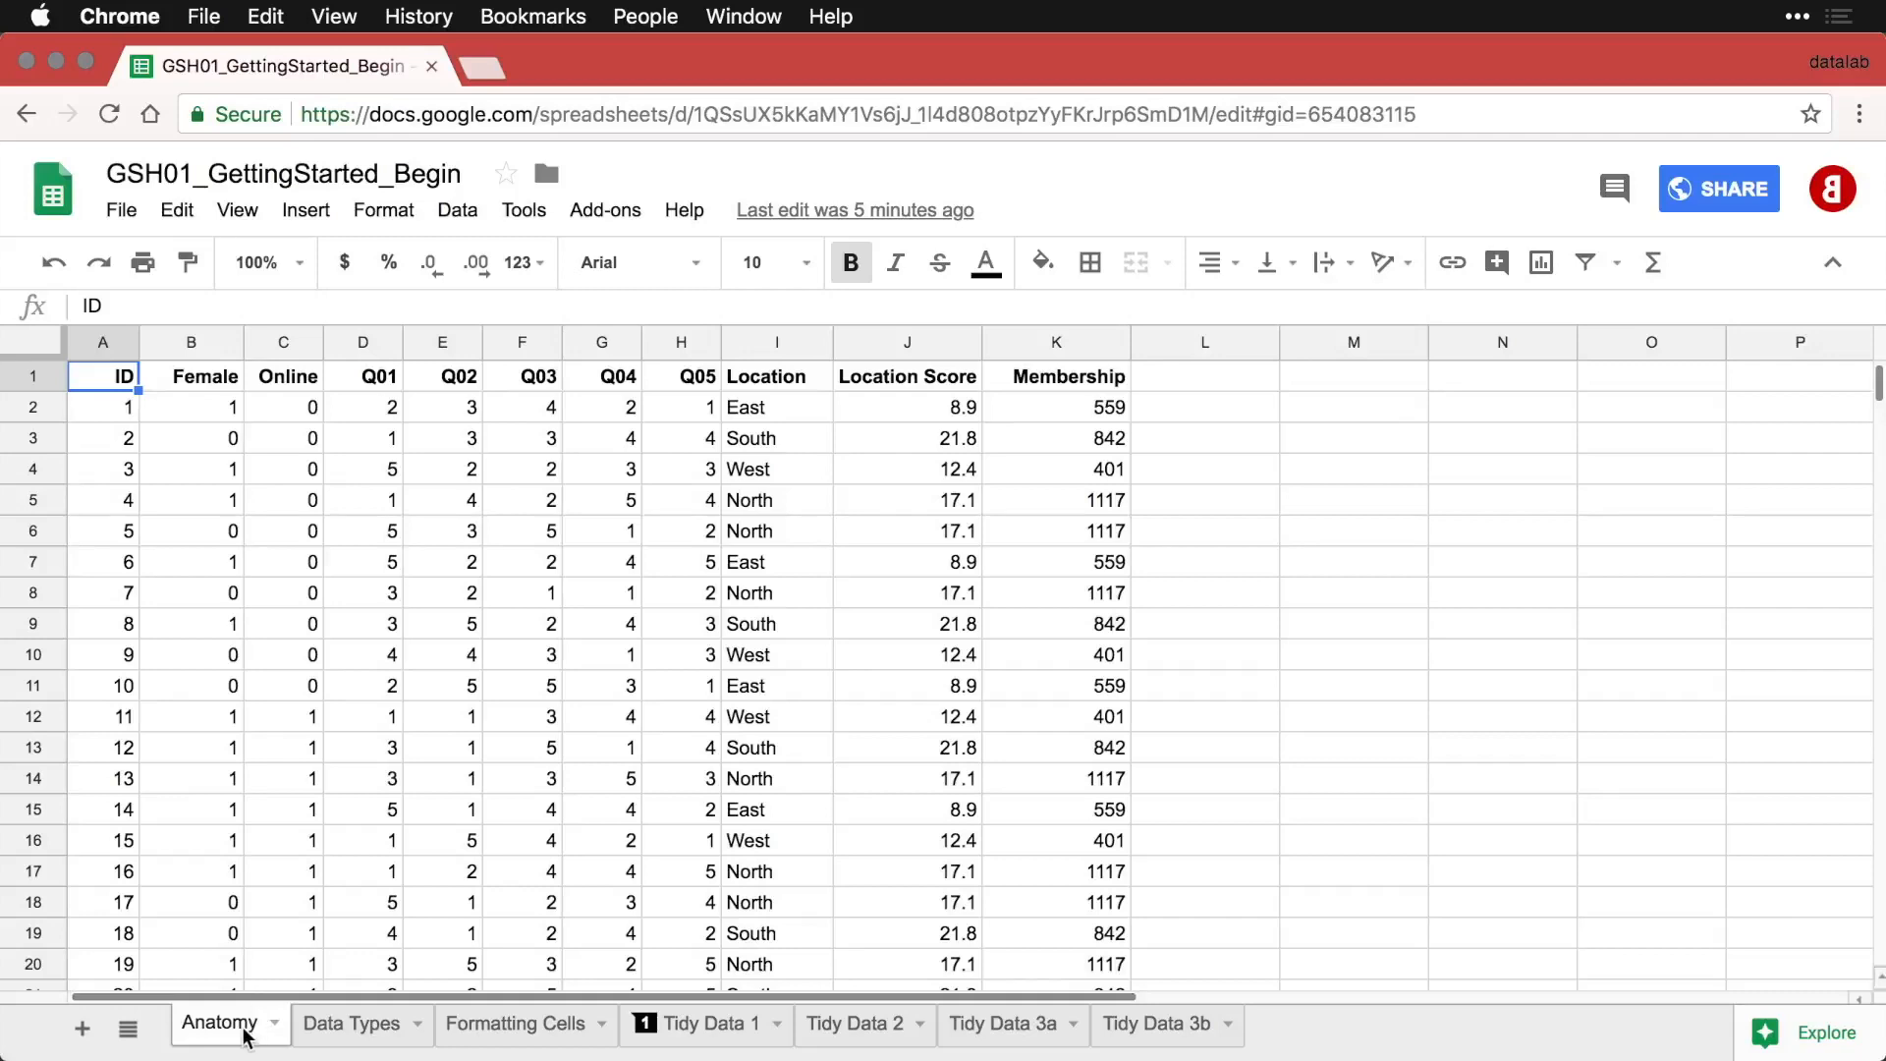
Look through the Data Types, Formatting Cells and Tidy Data 1 sheets, then return to the Anatomy sheet.
left_click(356, 1032)
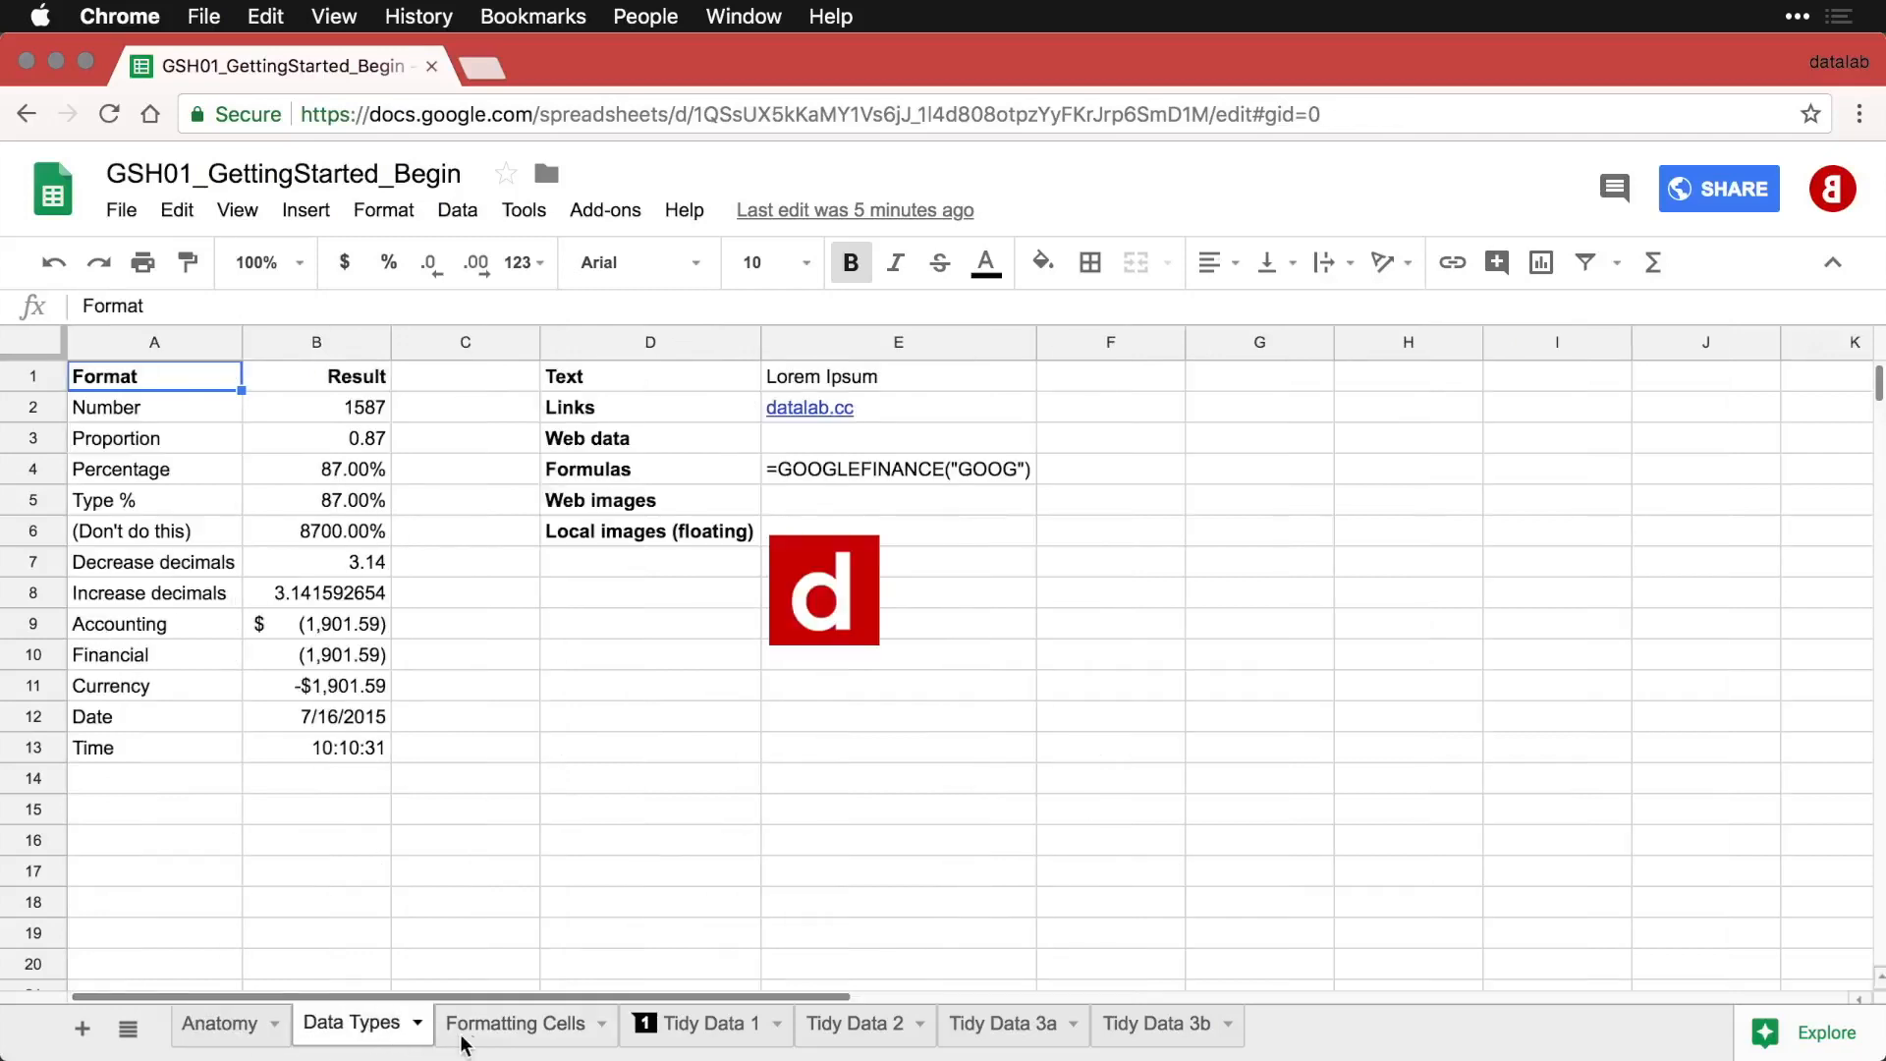
left_click(513, 1028)
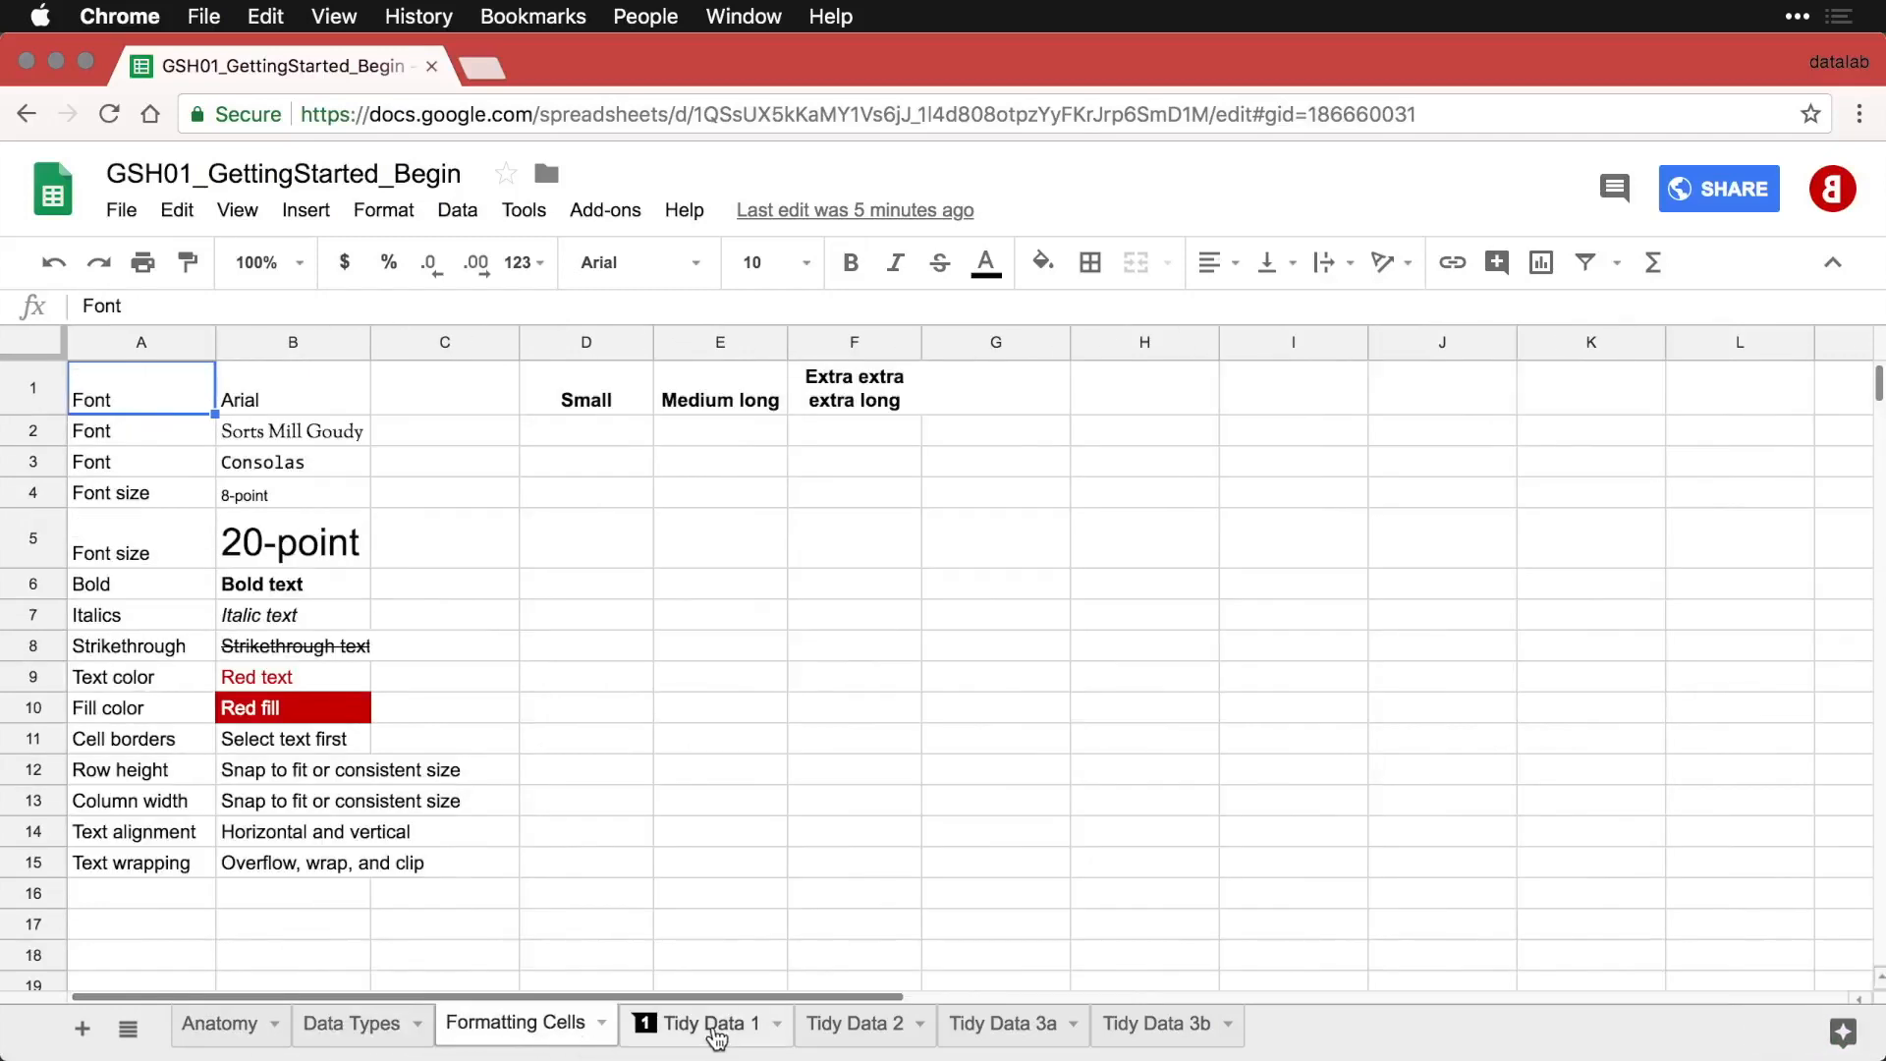
left_click(716, 1031)
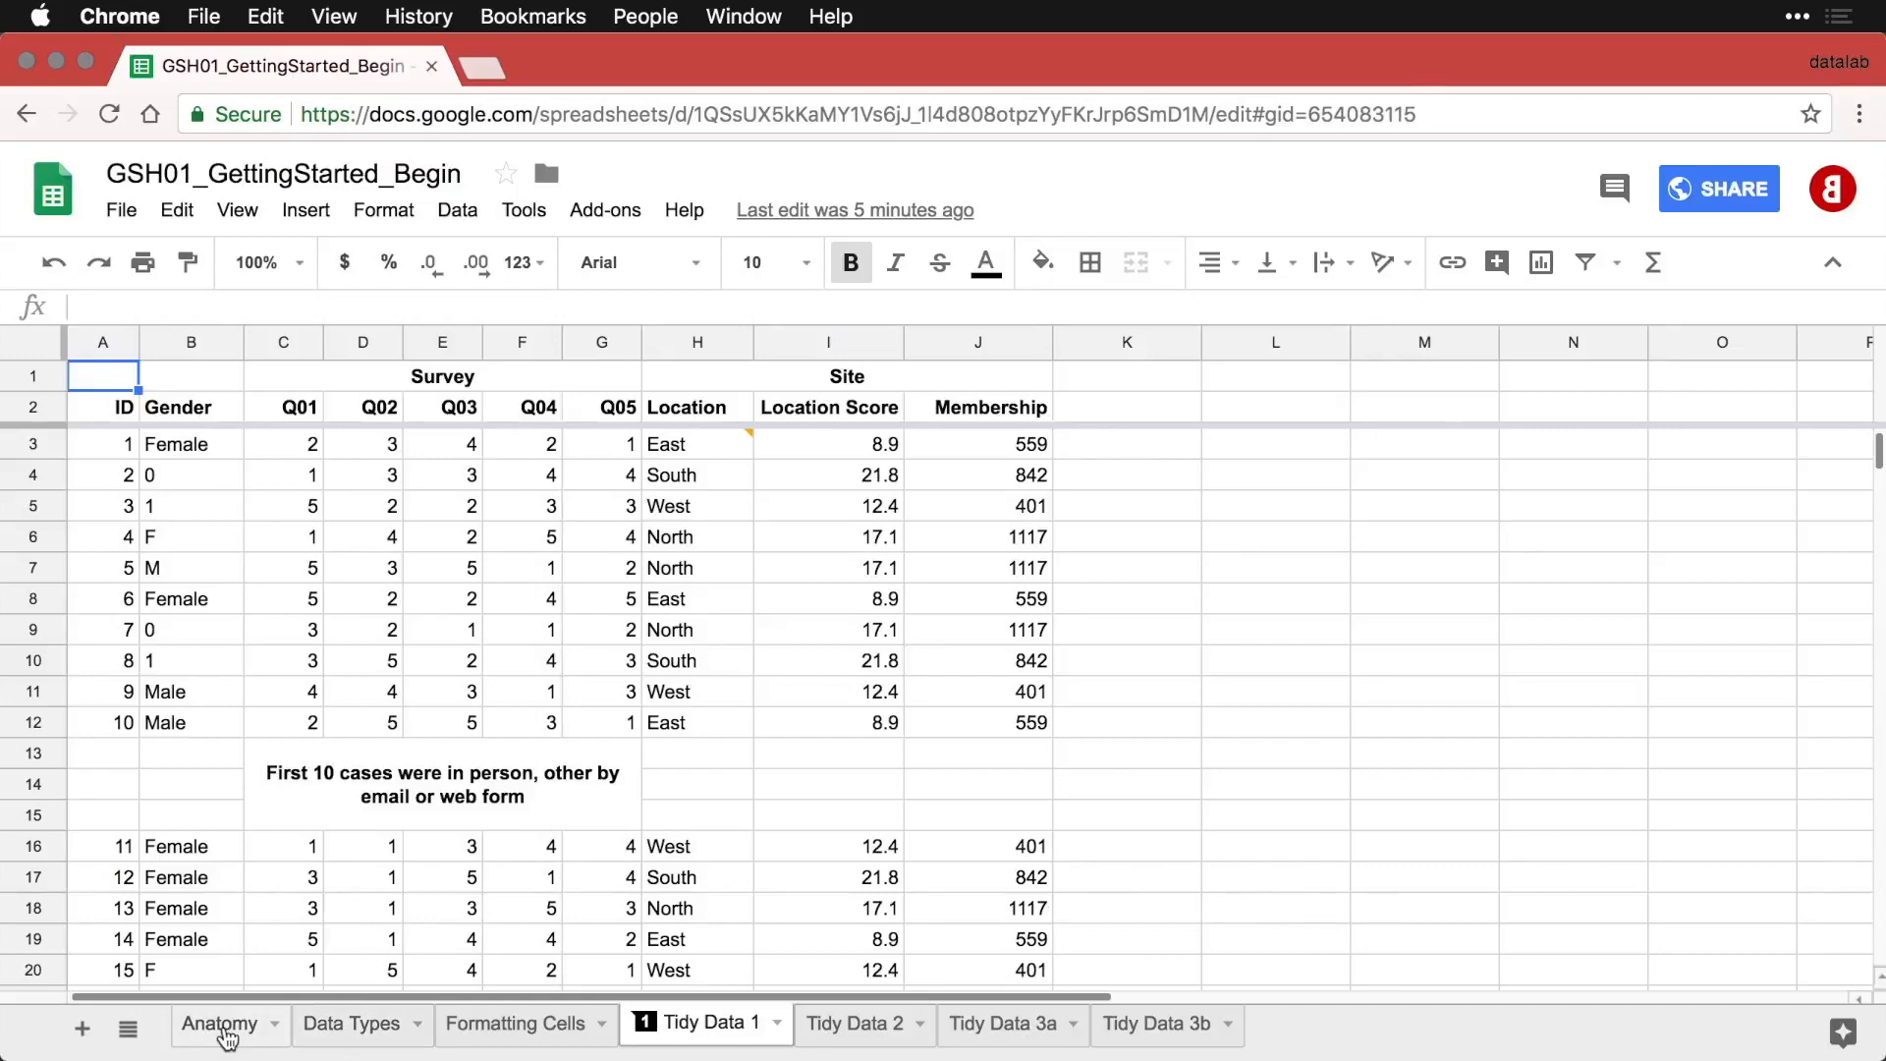
left_click(224, 1028)
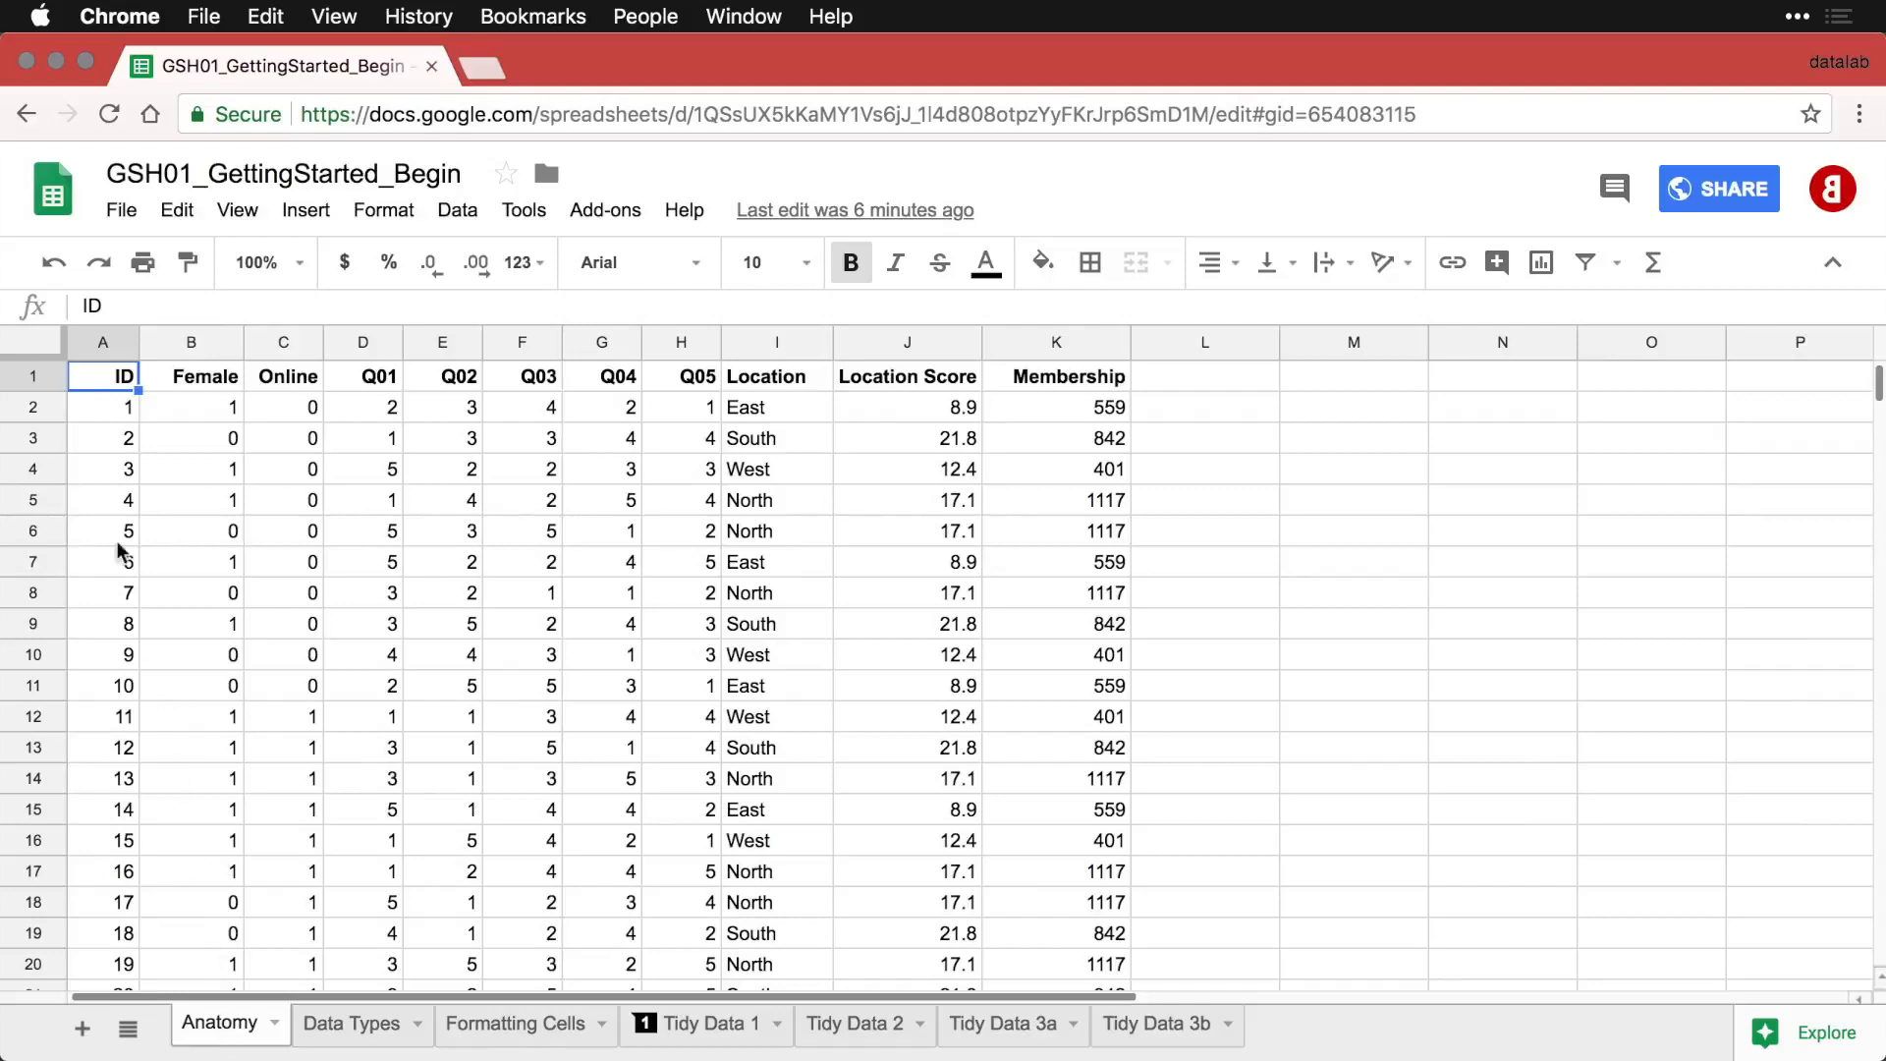
Highlight columns A, C and D in turn, followed by header row 1 and data row 2.
left_click(101, 344)
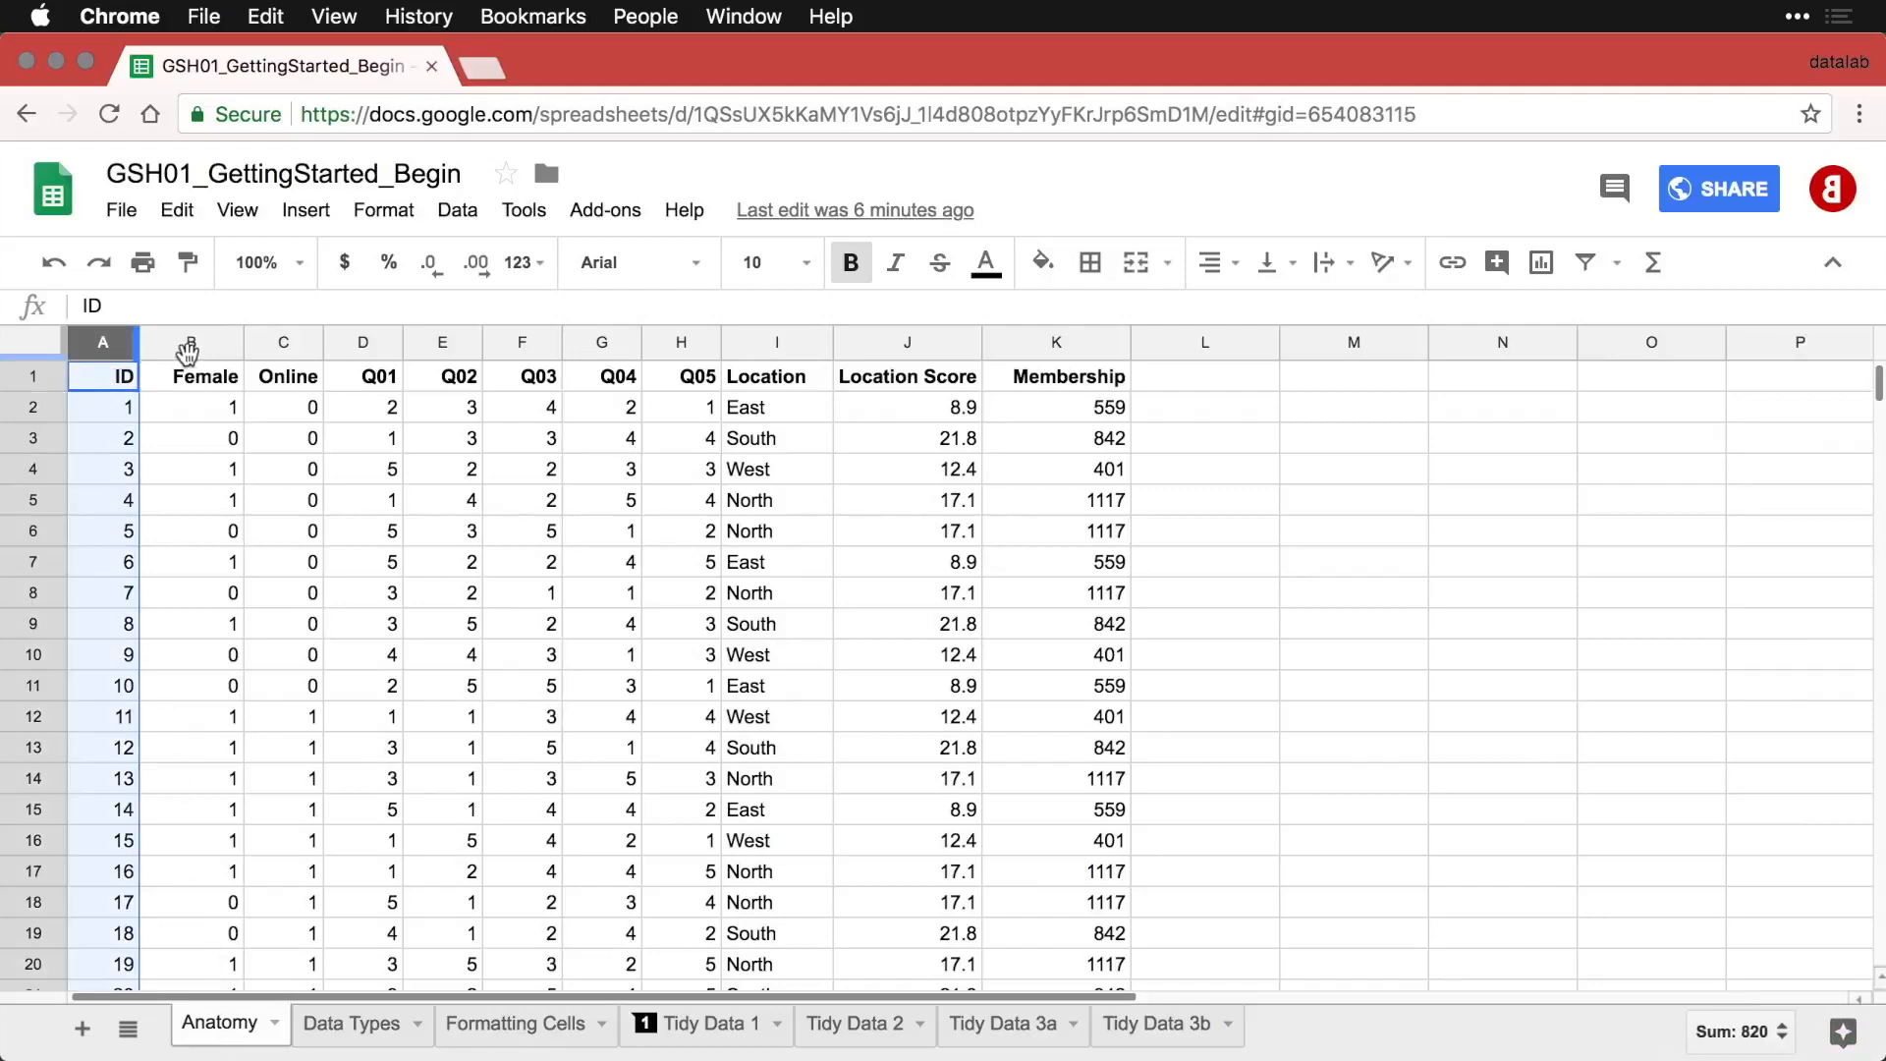
left_click(273, 344)
left_click(366, 342)
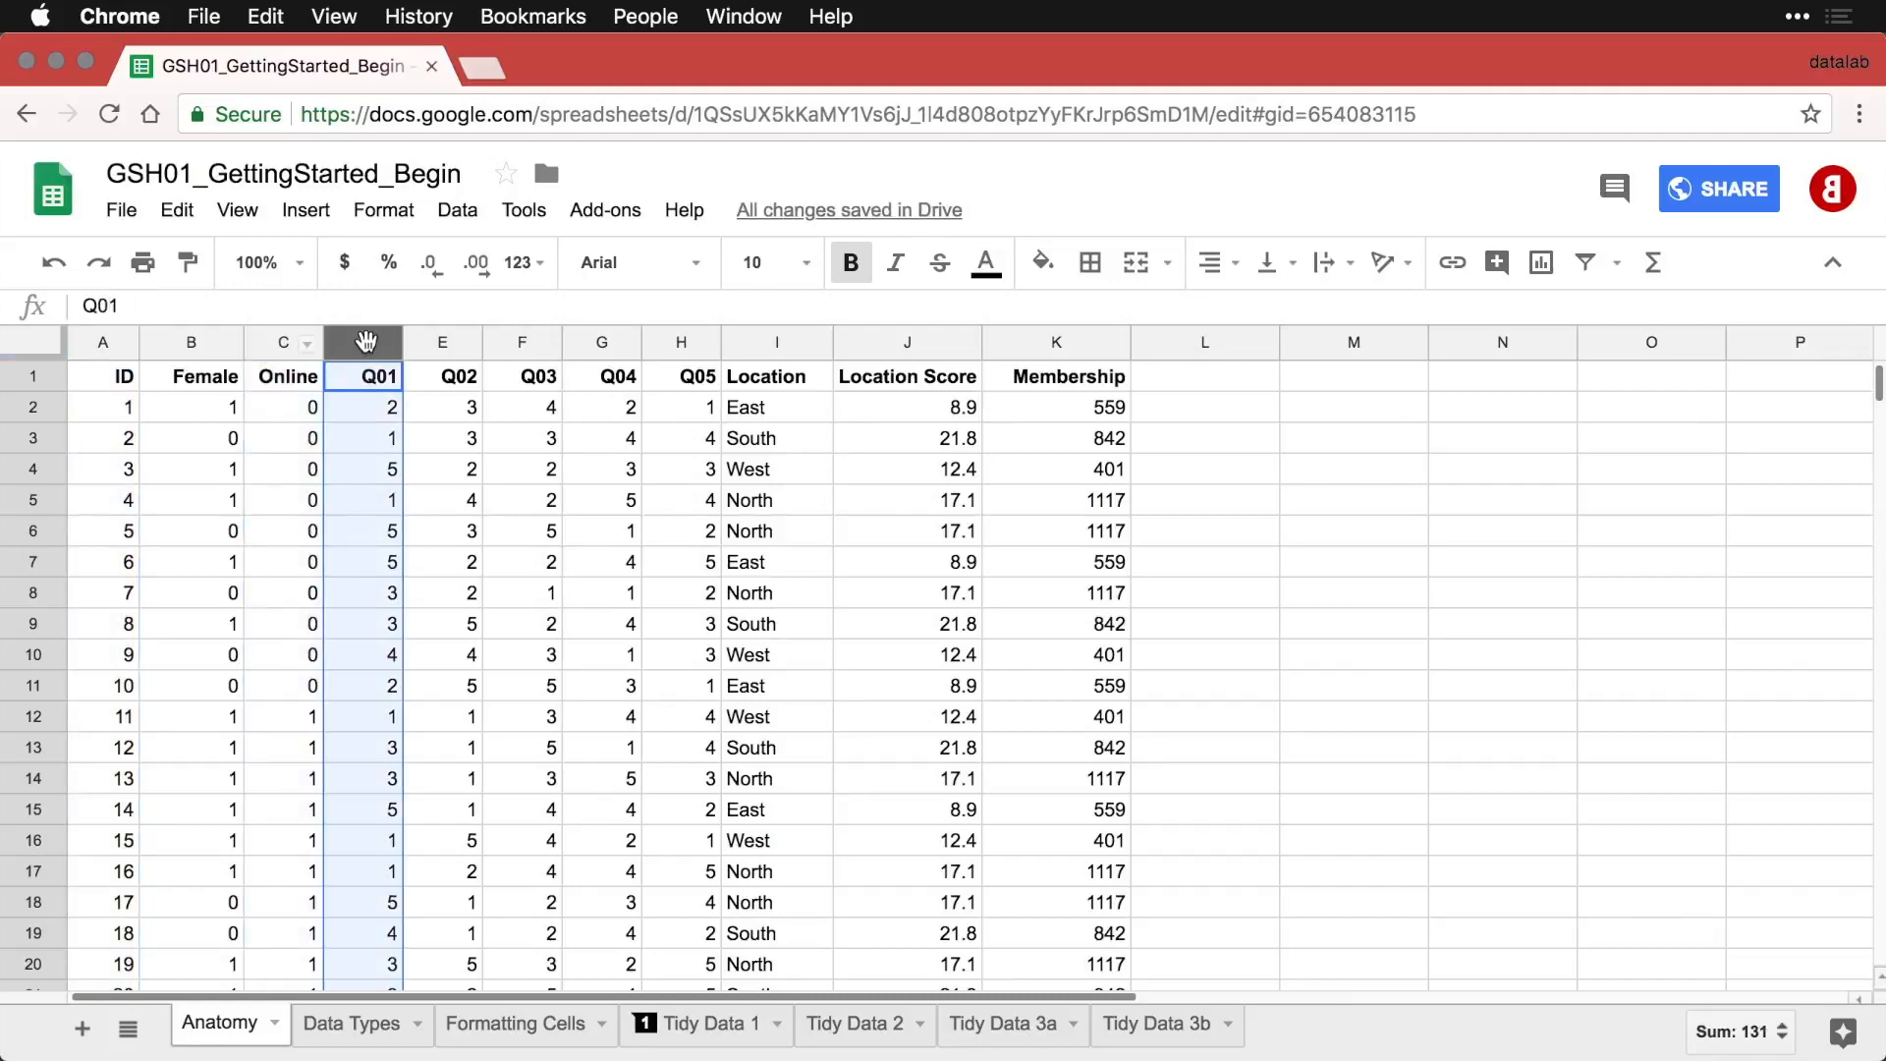
left_click(34, 377)
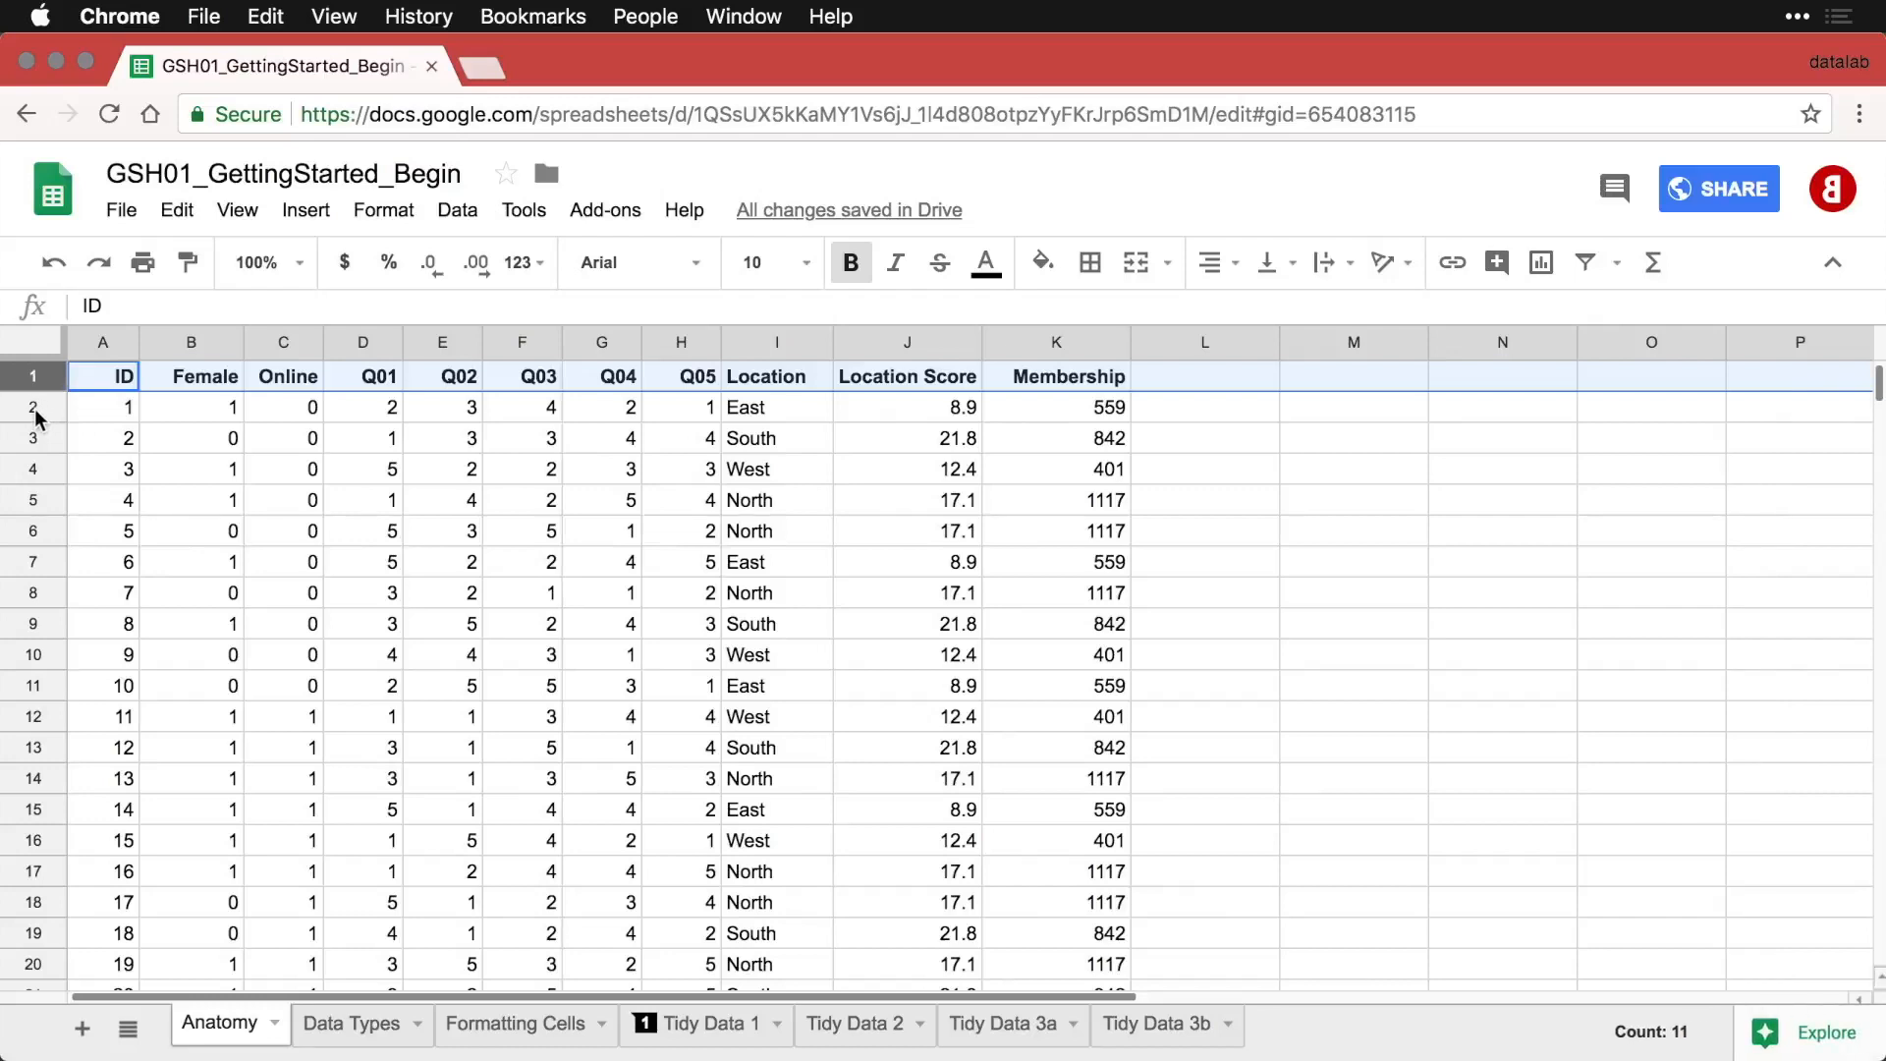
left_click(36, 417)
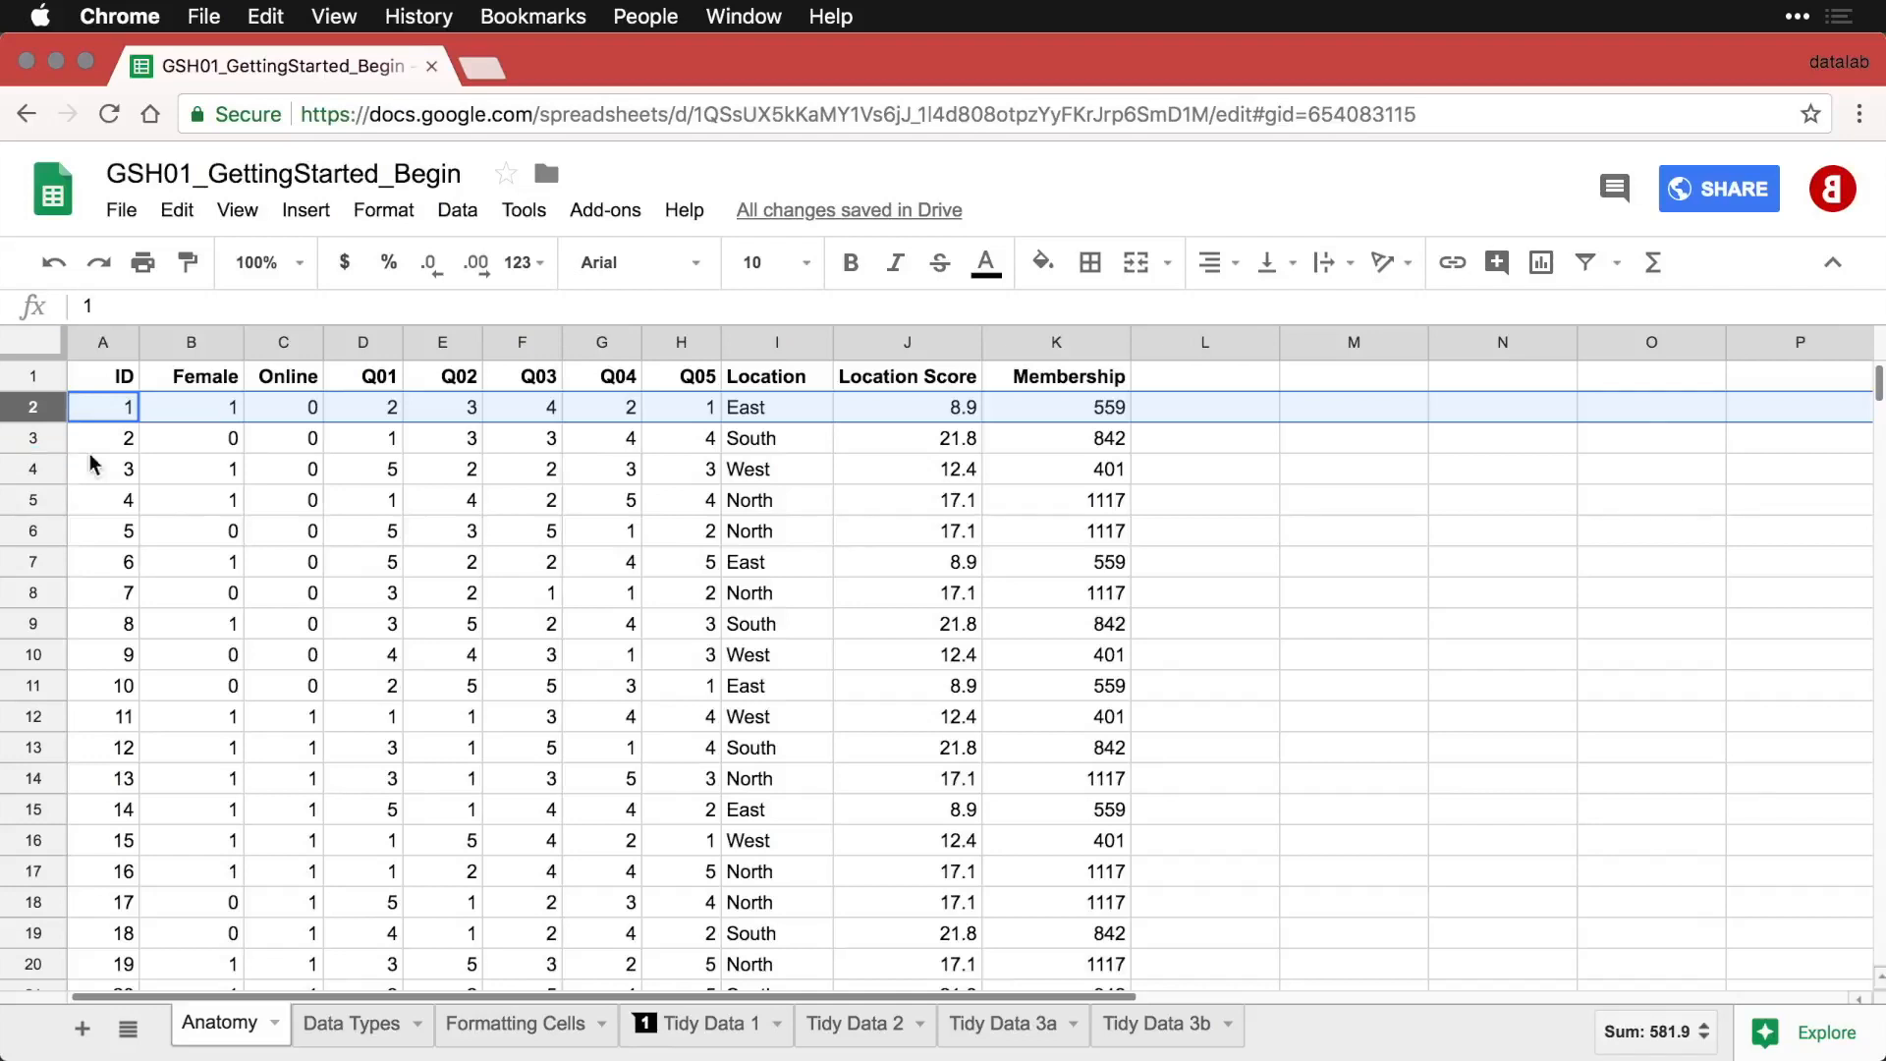
Select the individual cells B2, C3, B6 and A4 one after another to examine single data values.
left_click(193, 416)
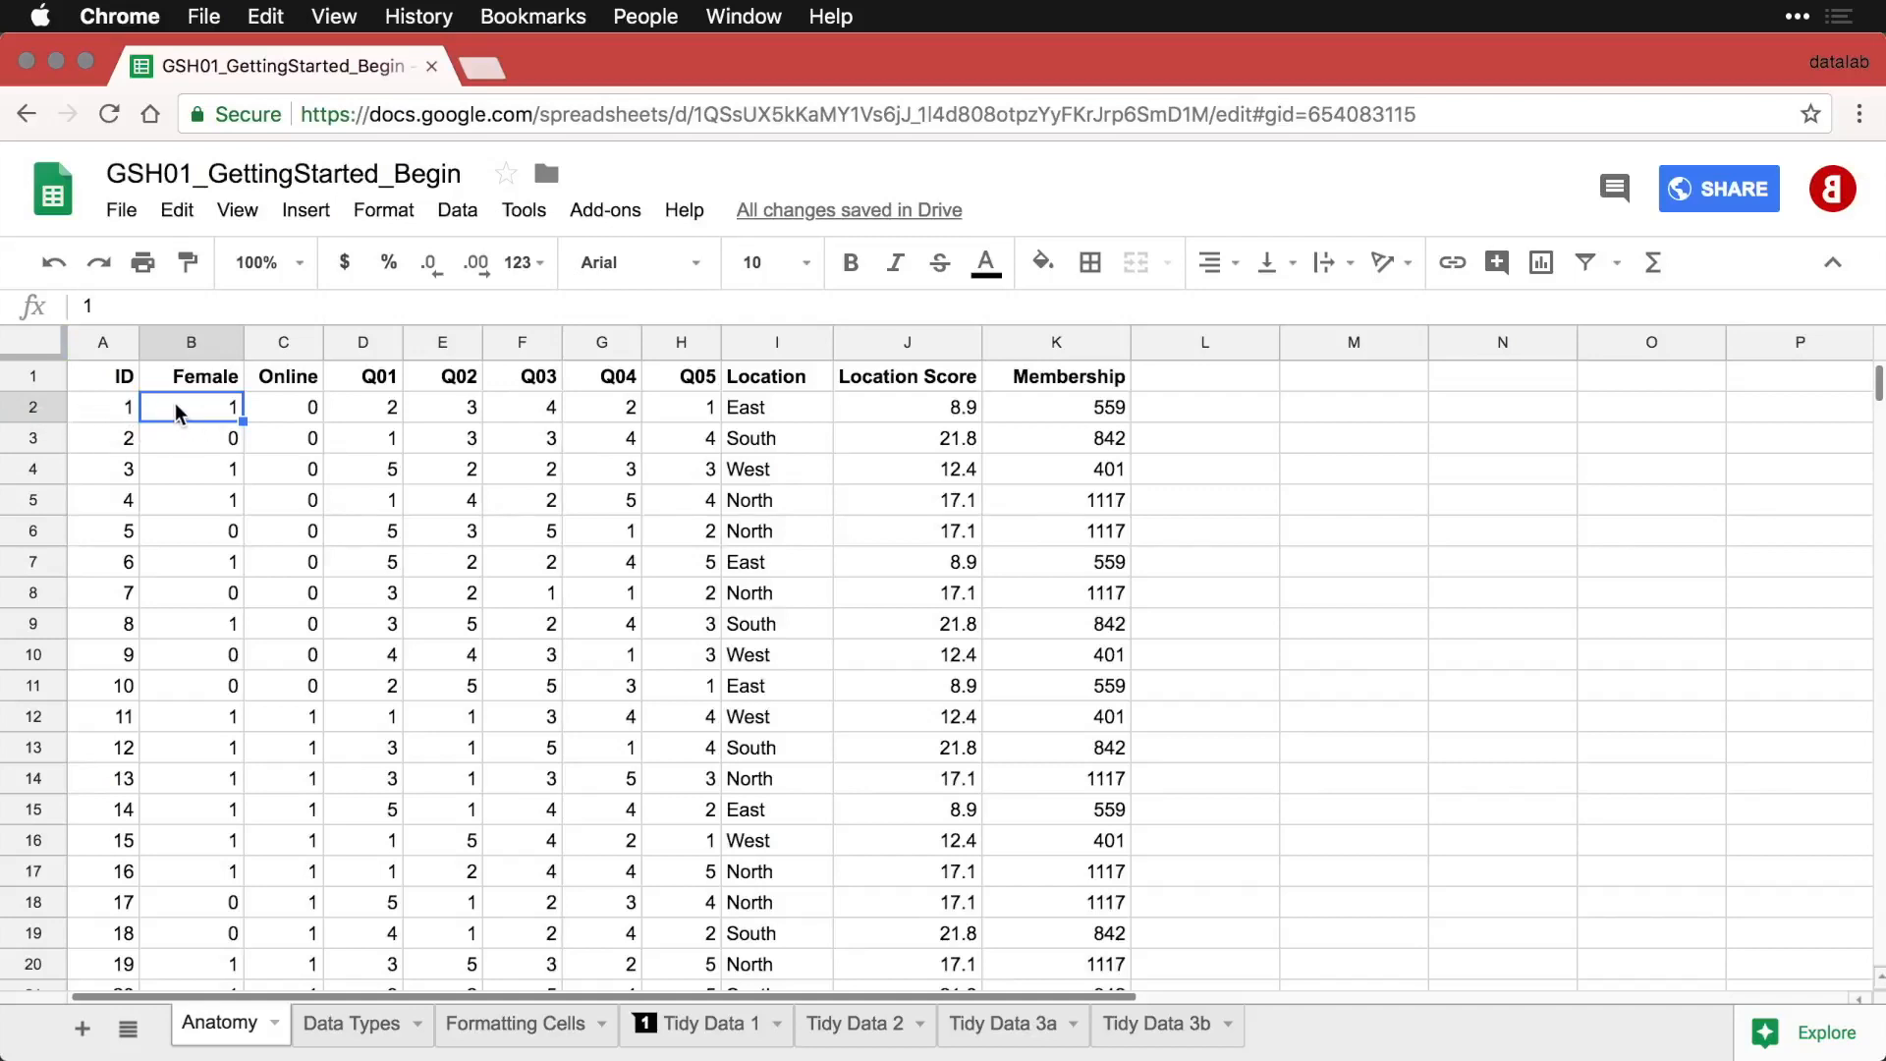
left_click(291, 449)
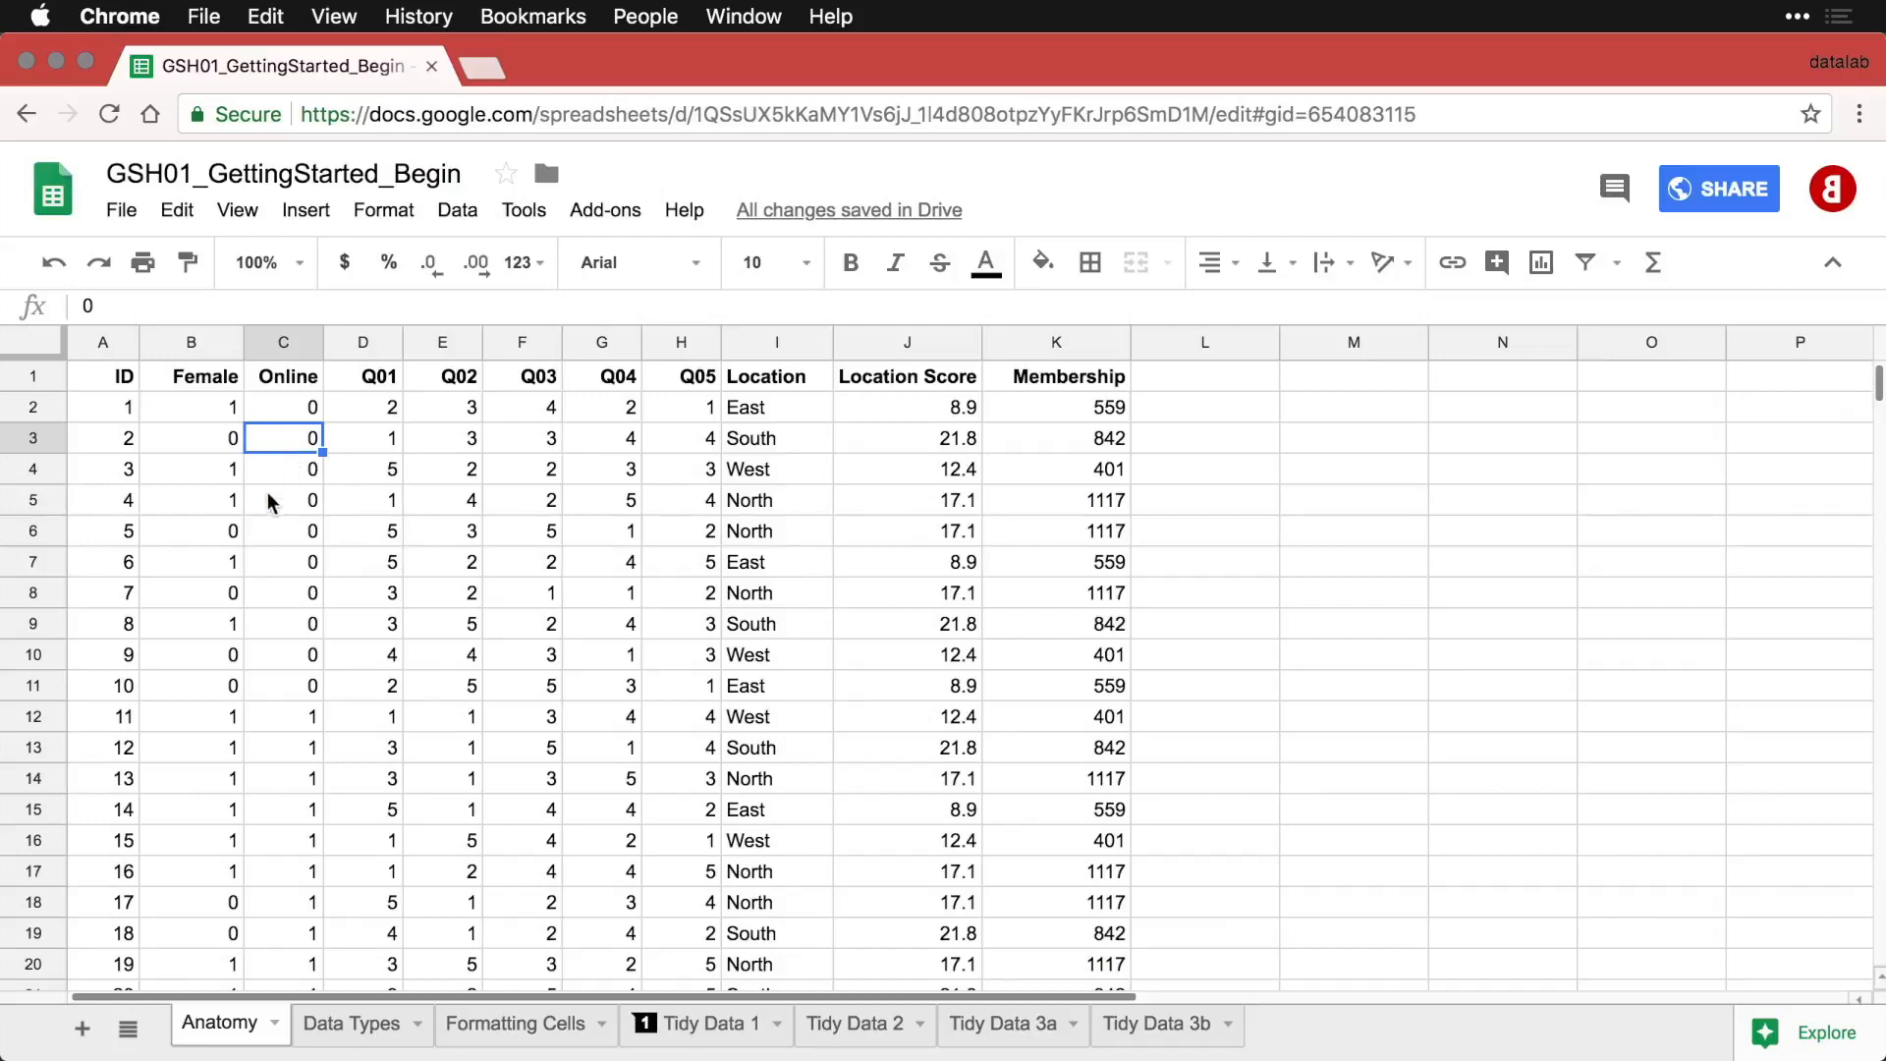
left_click(218, 536)
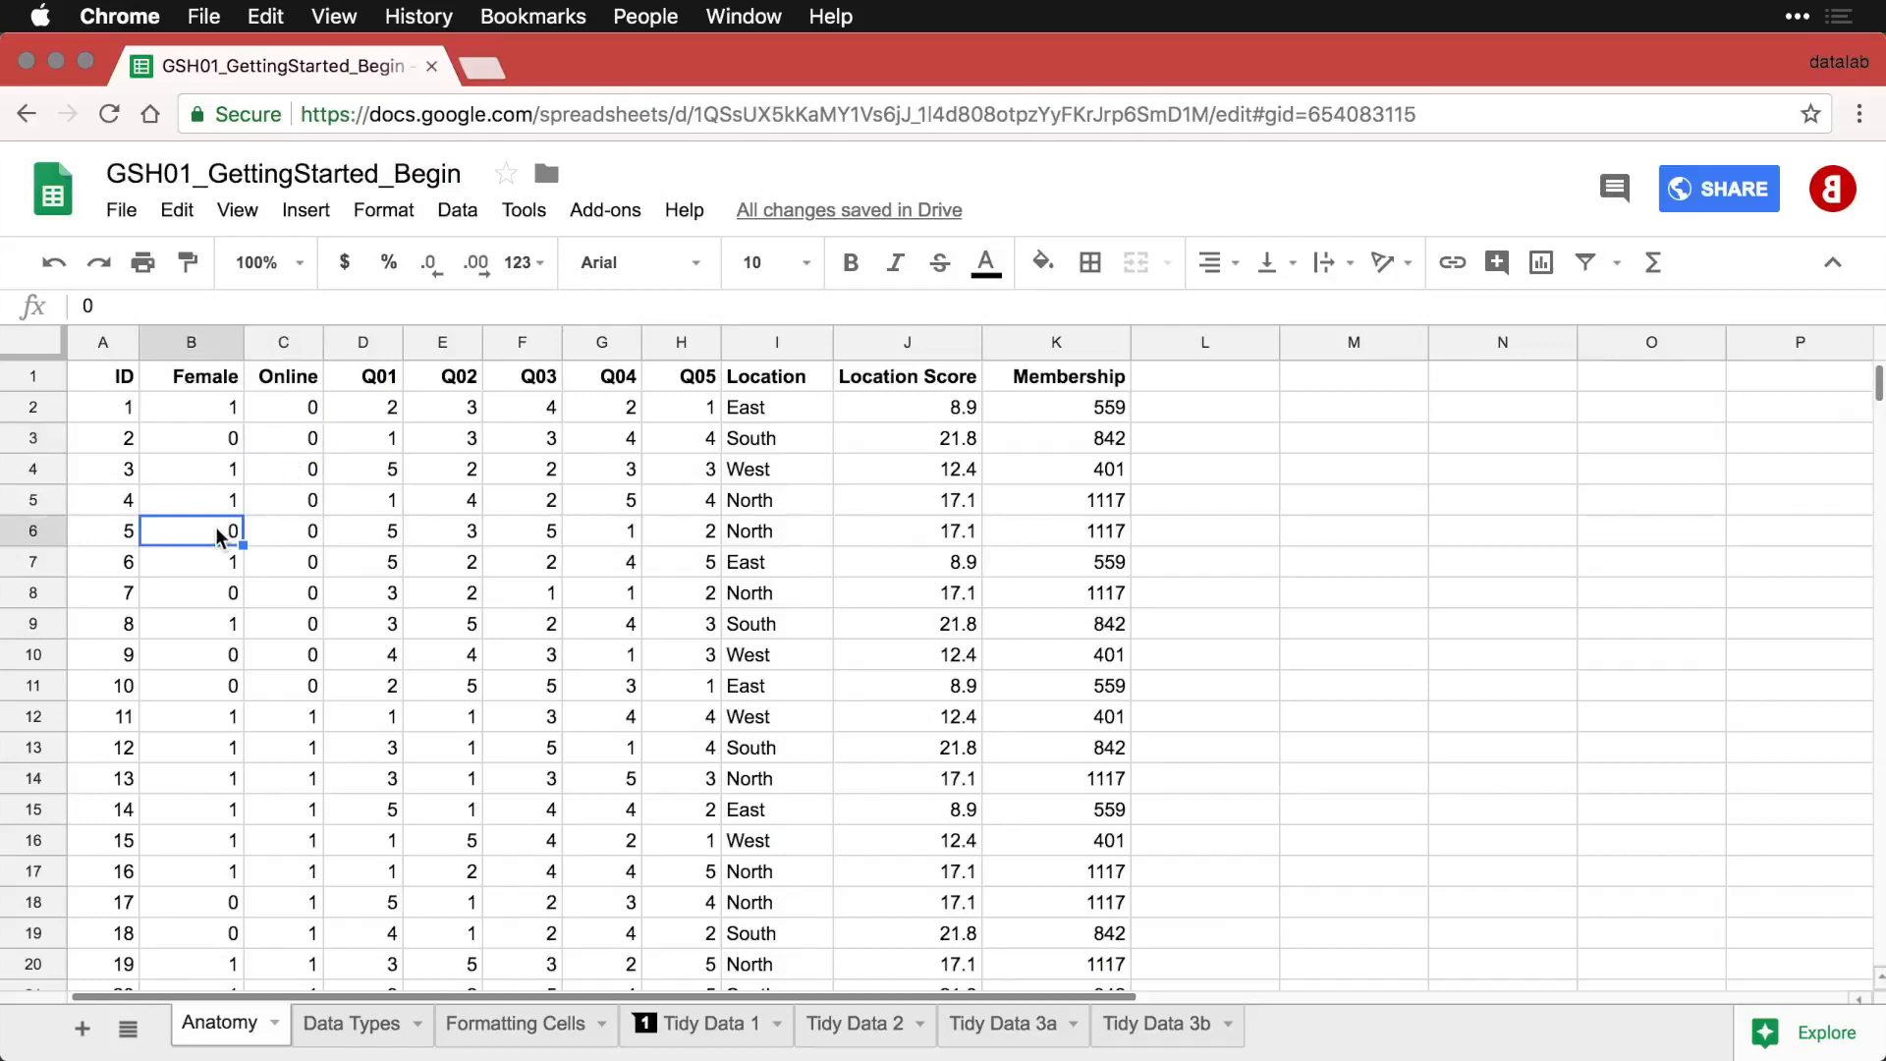
left_click(118, 478)
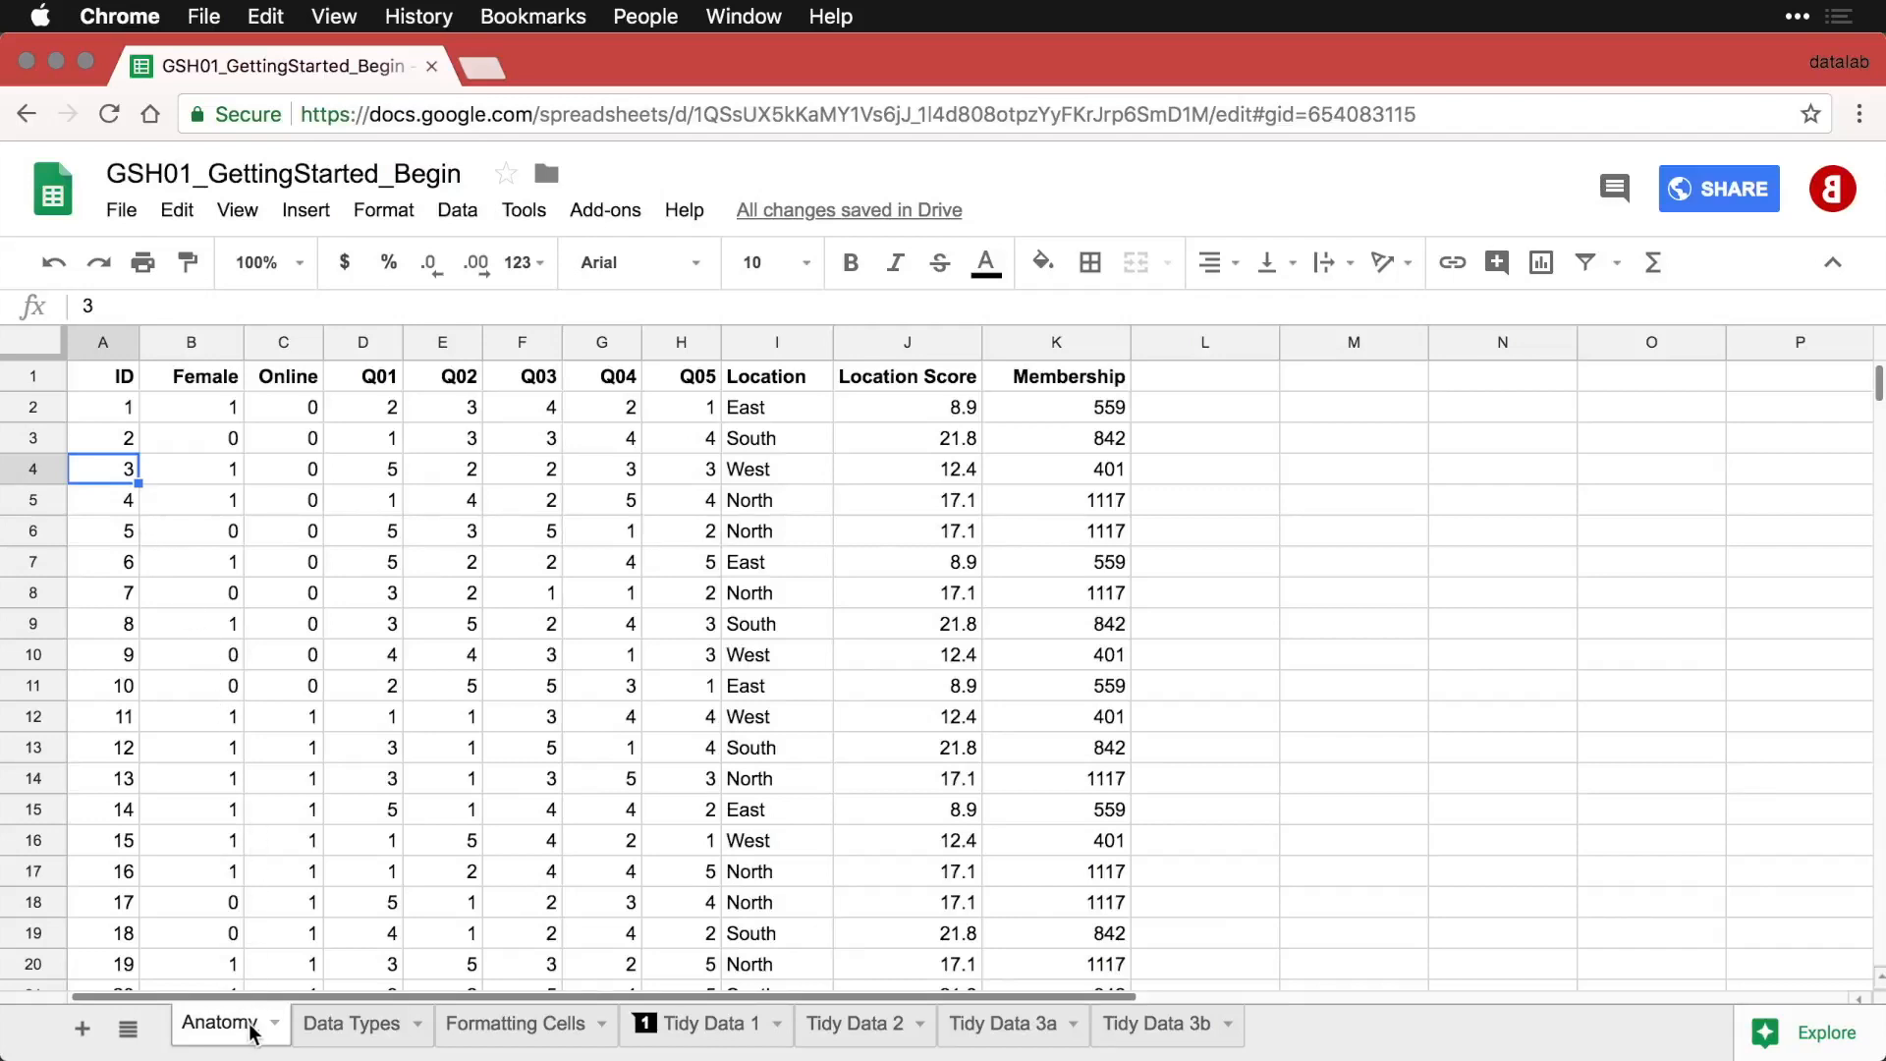
Visit the Data Types and Formatting Cells sheets briefly and come back to Anatomy.
left_click(343, 1035)
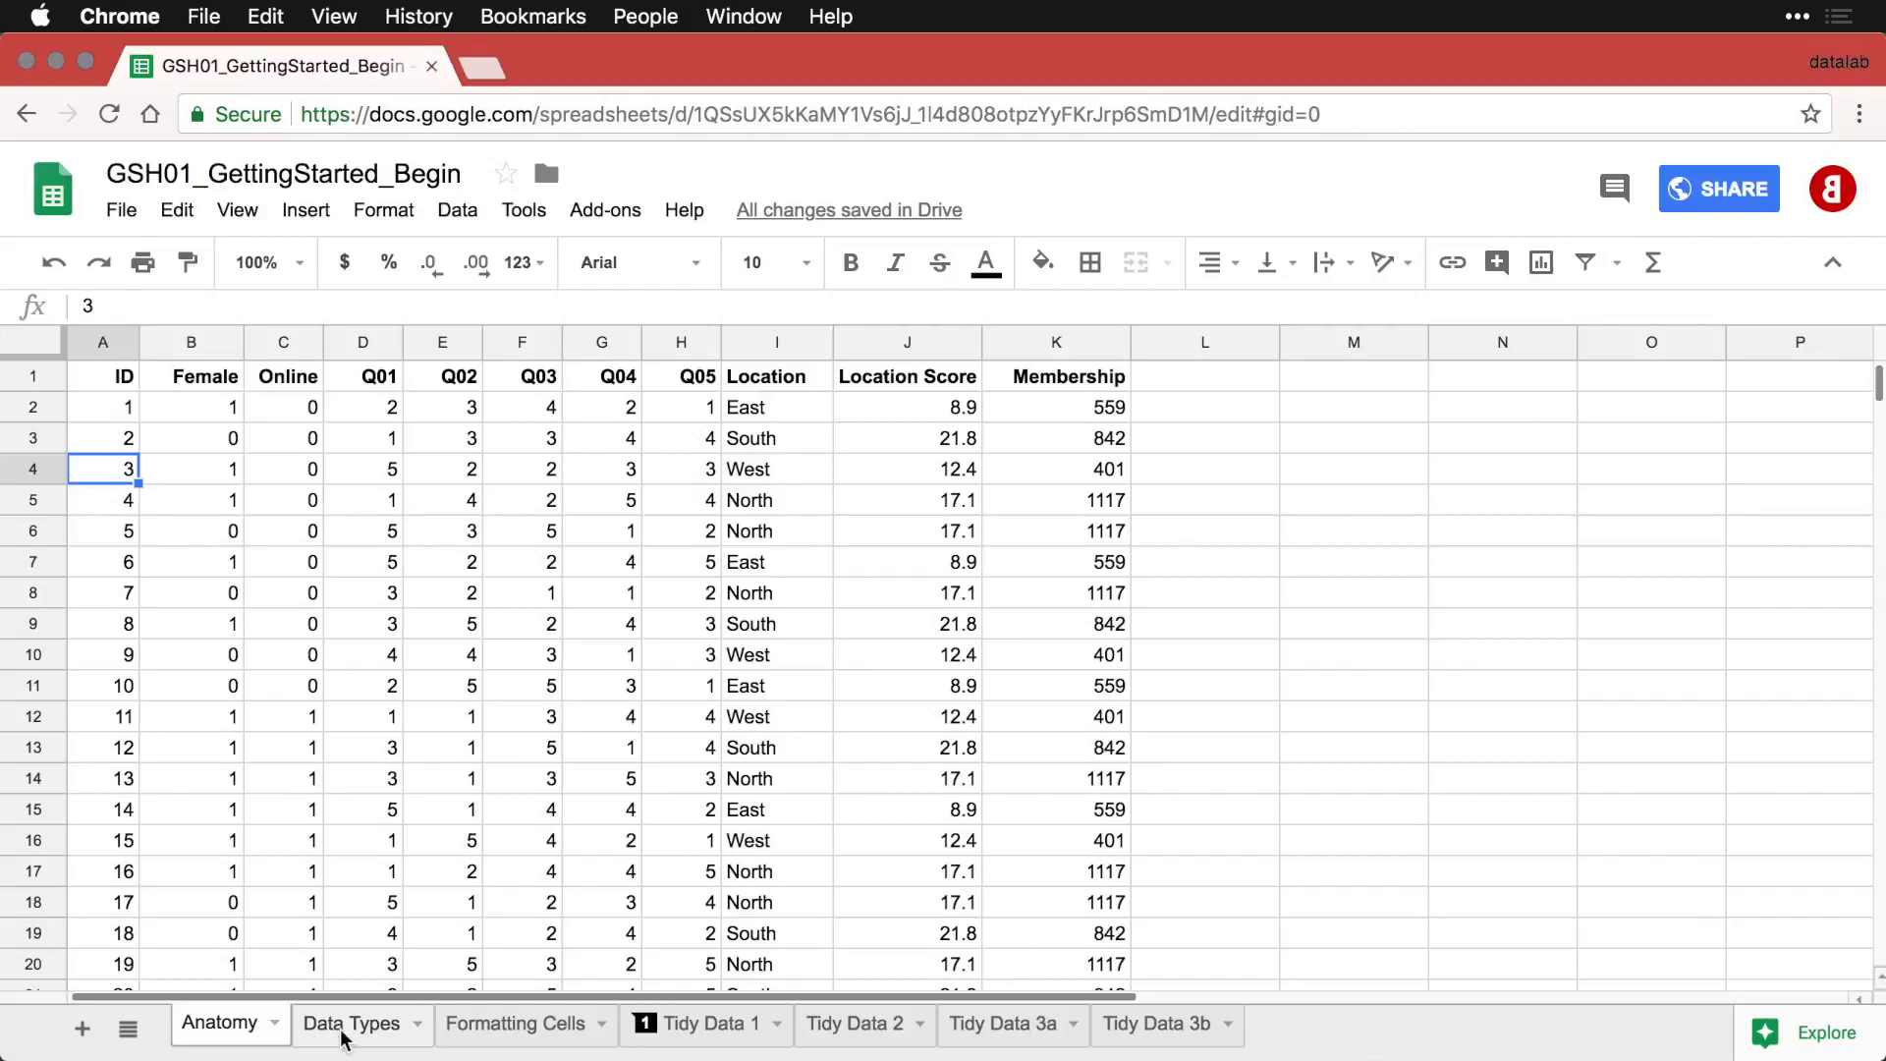
left_click(470, 1030)
left_click(248, 1031)
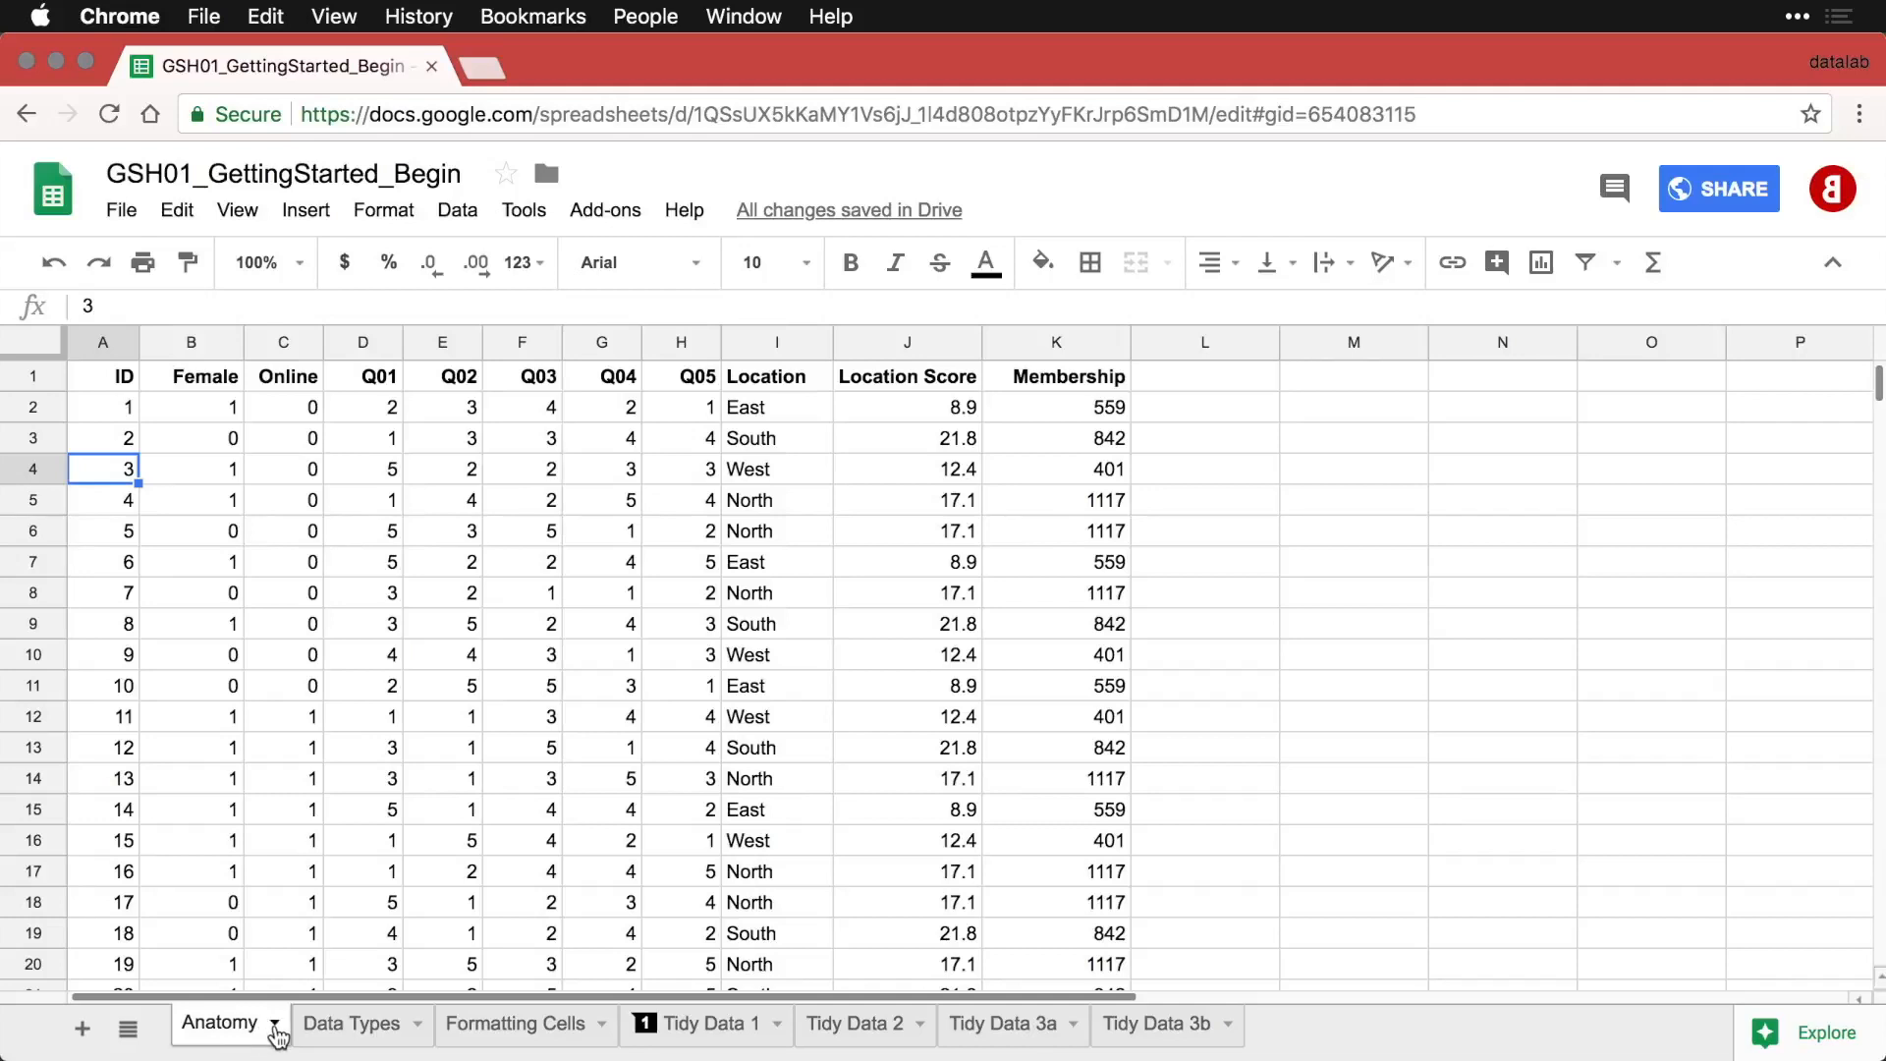
Change the Anatomy sheet tab's color to red.
left_click(275, 1027)
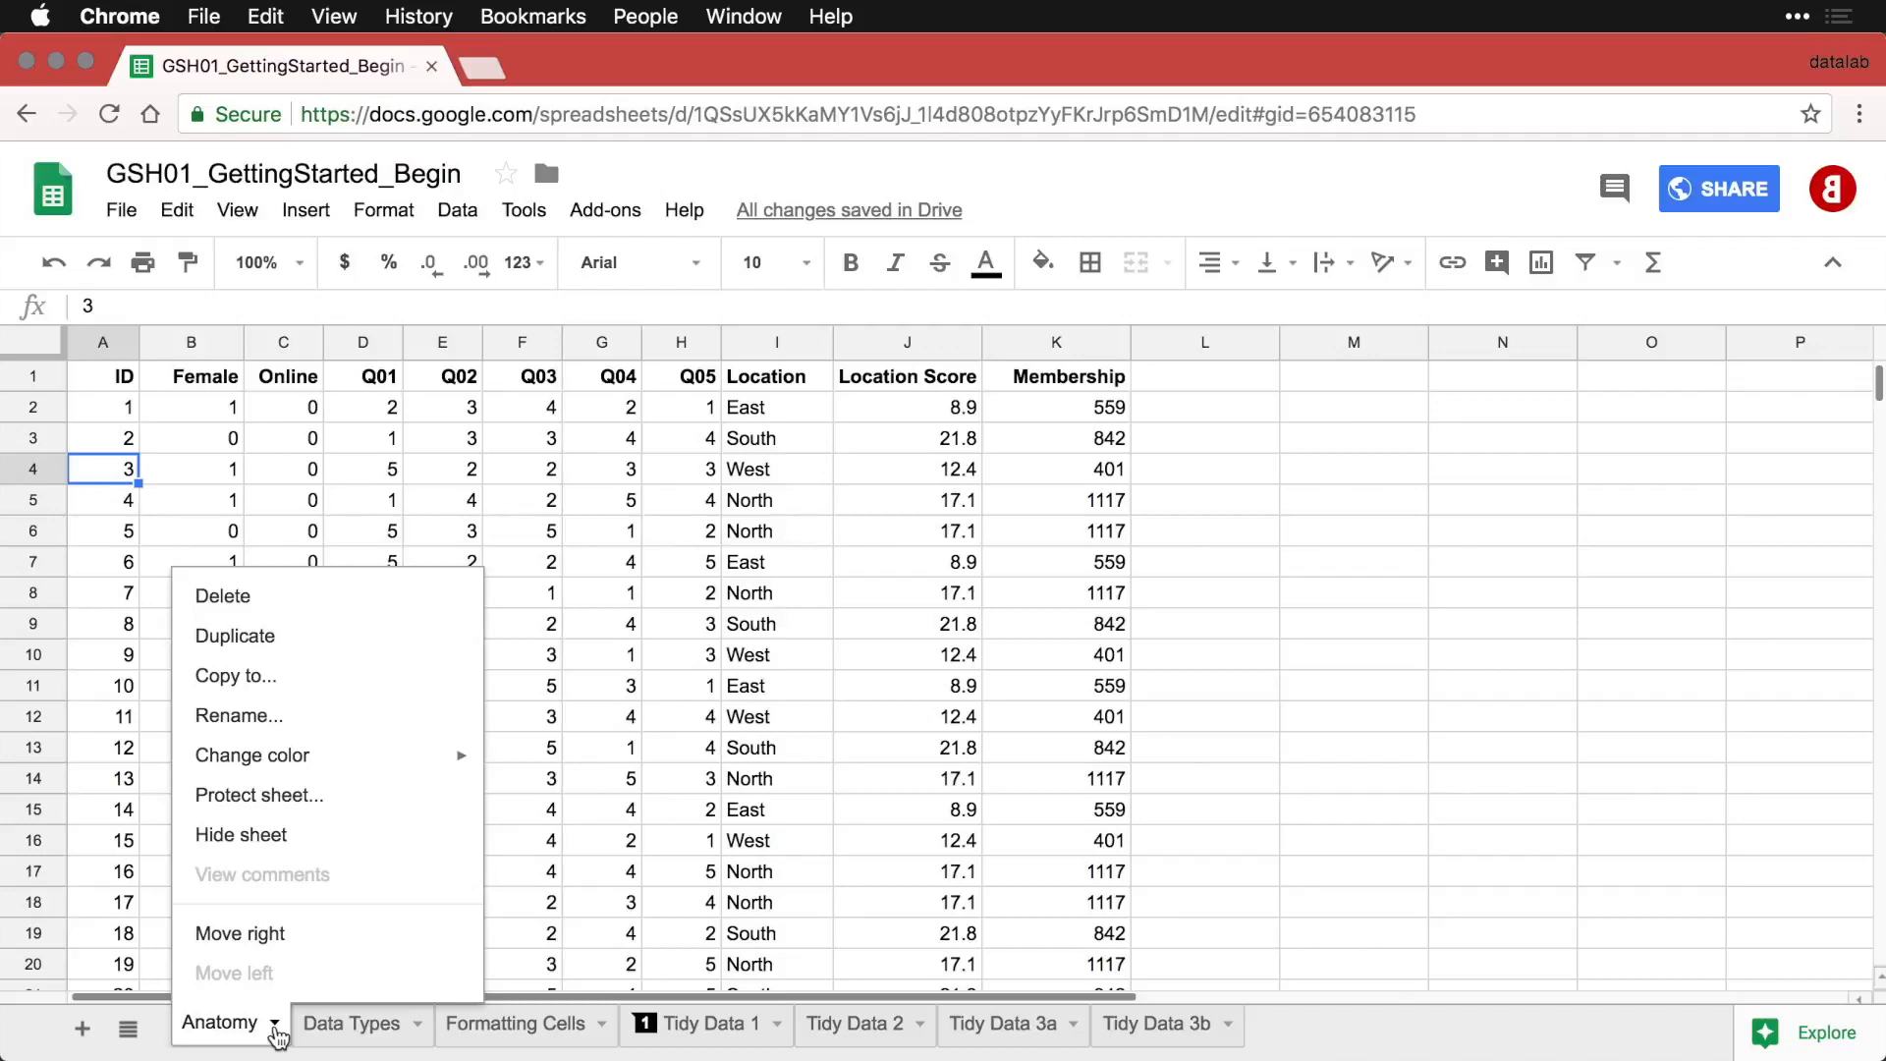
mouse_move(370, 774)
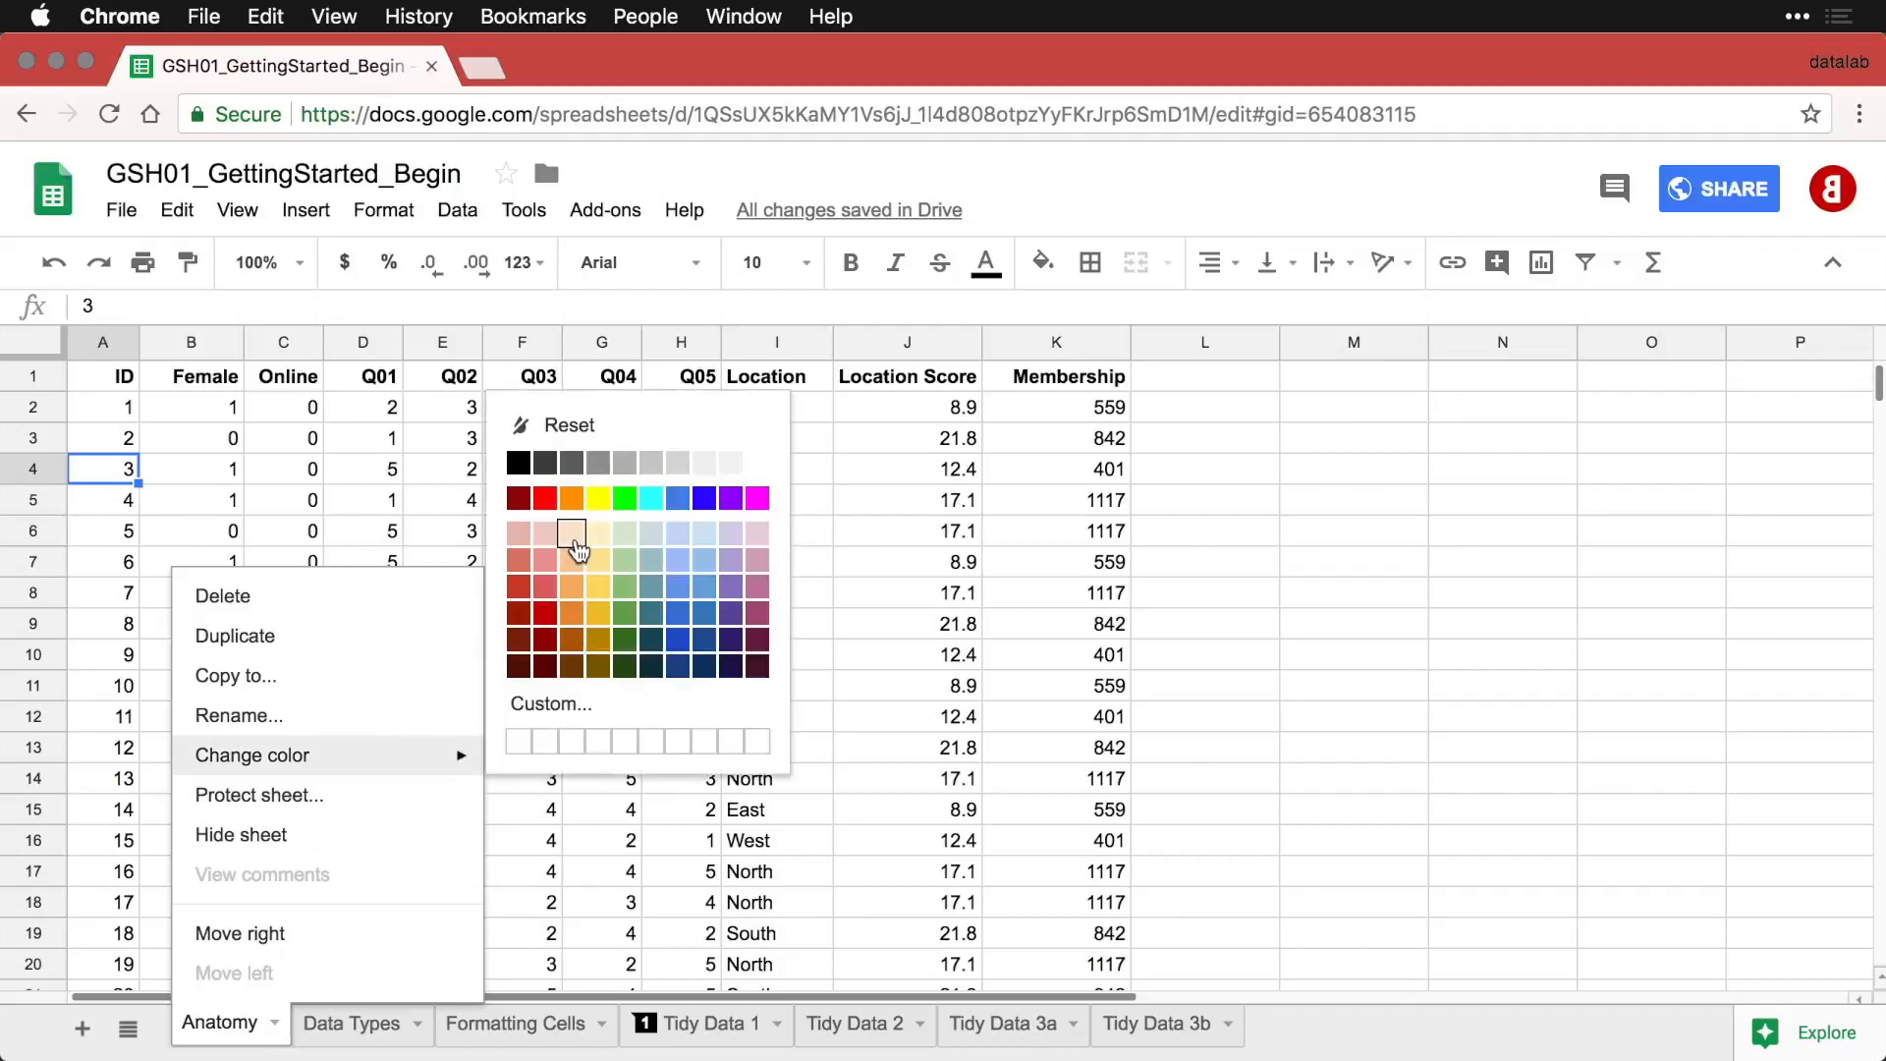
left_click(546, 498)
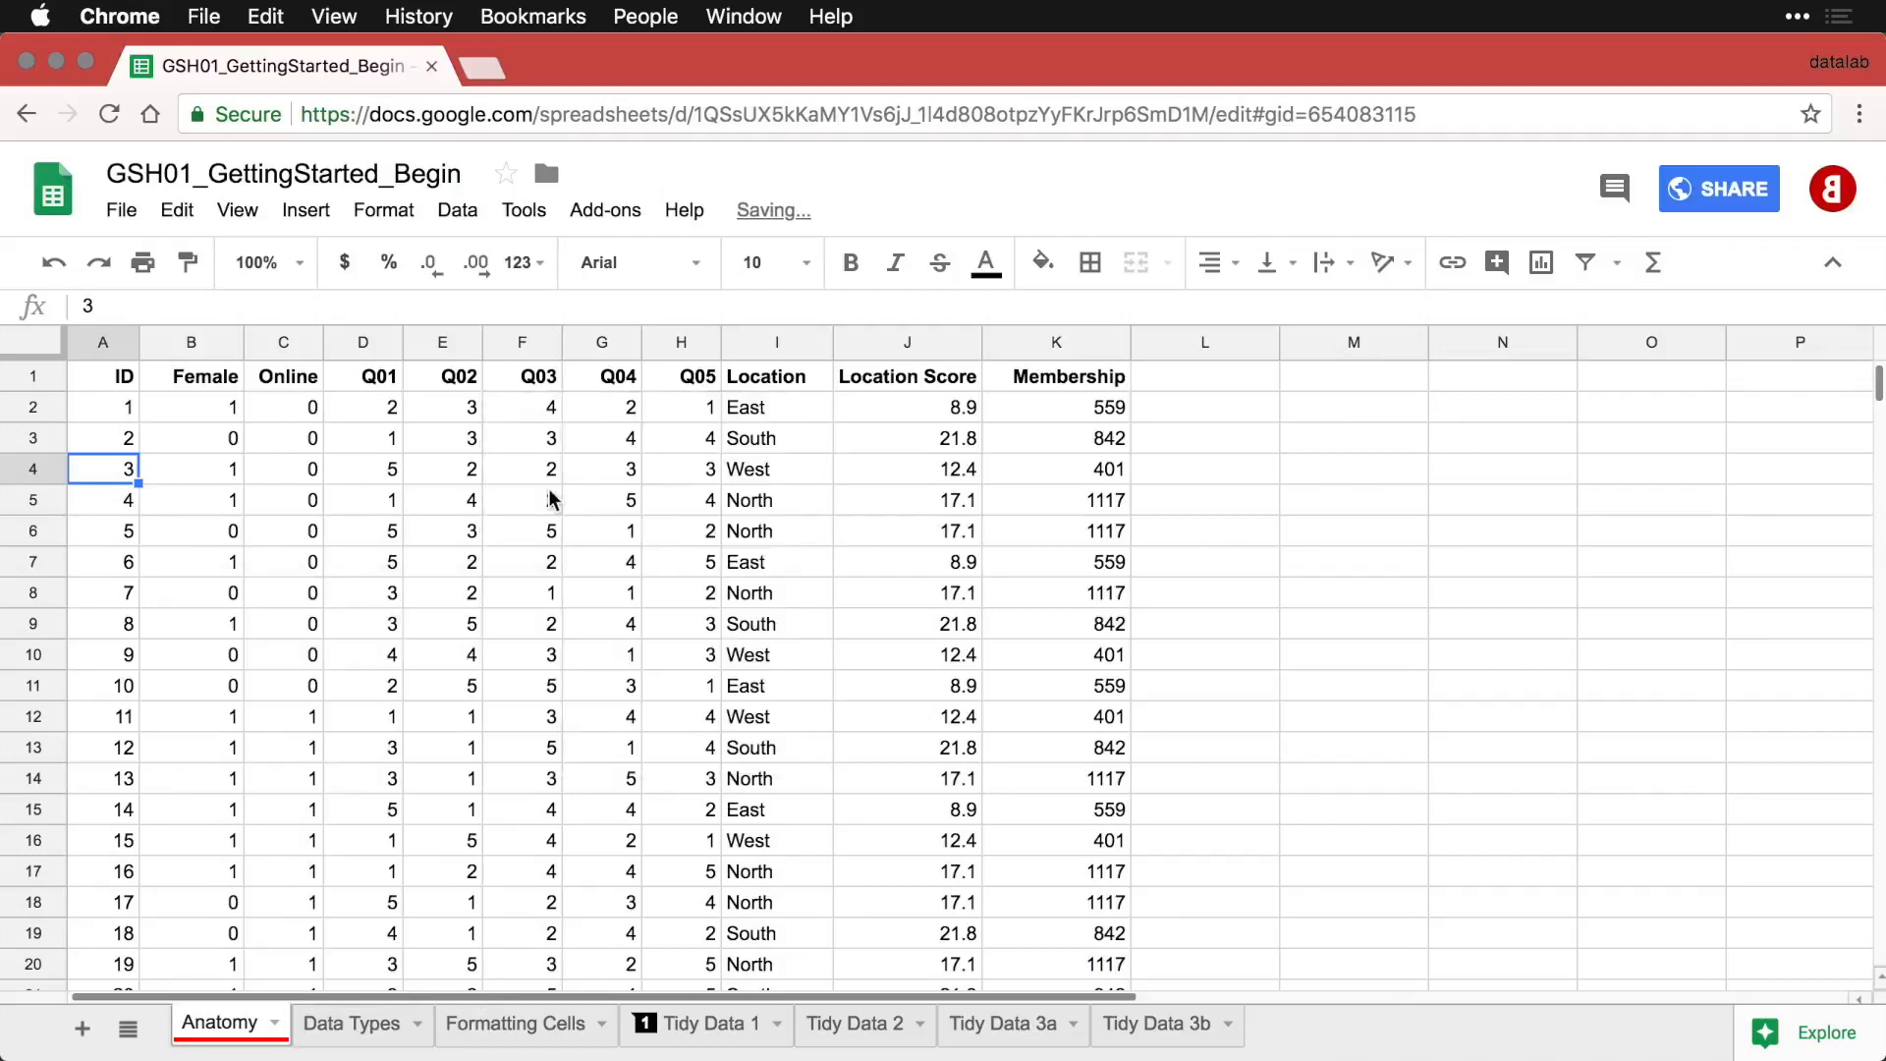
Reset the Anatomy sheet tab to having no color.
left_click(277, 1028)
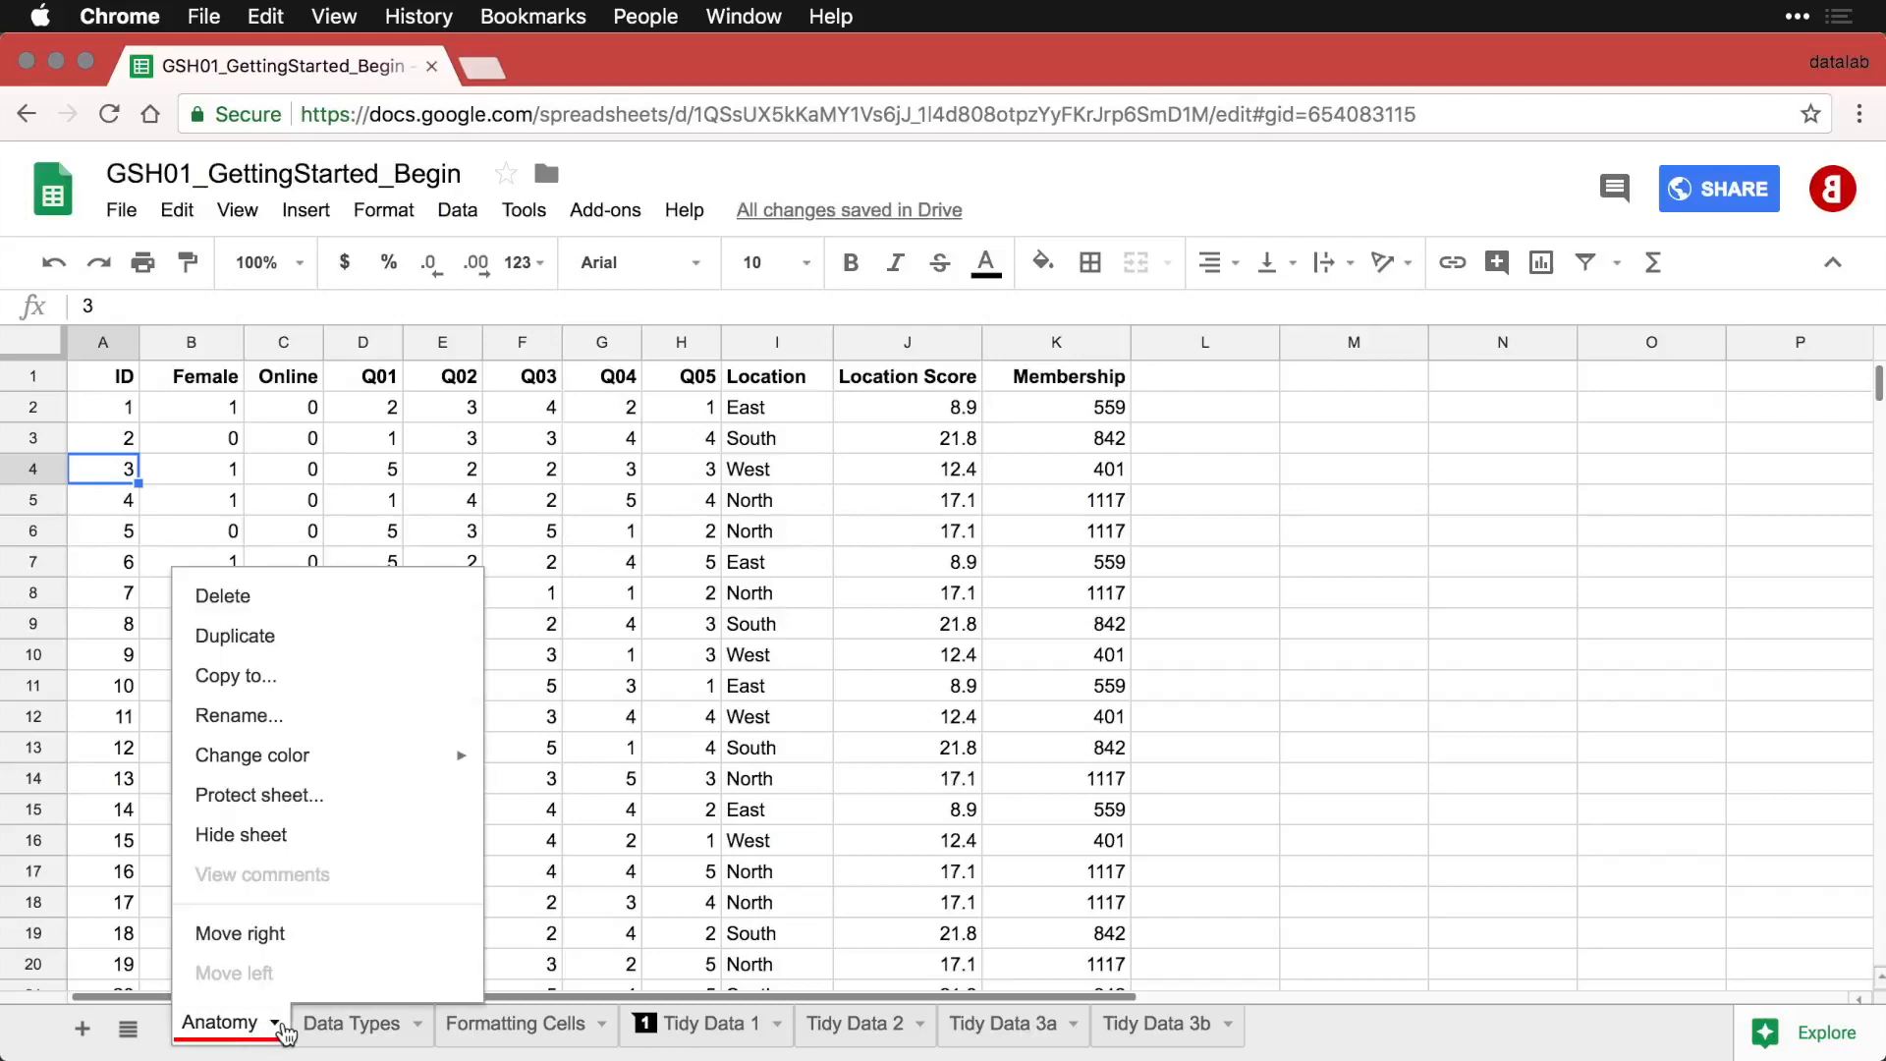
mouse_move(358, 767)
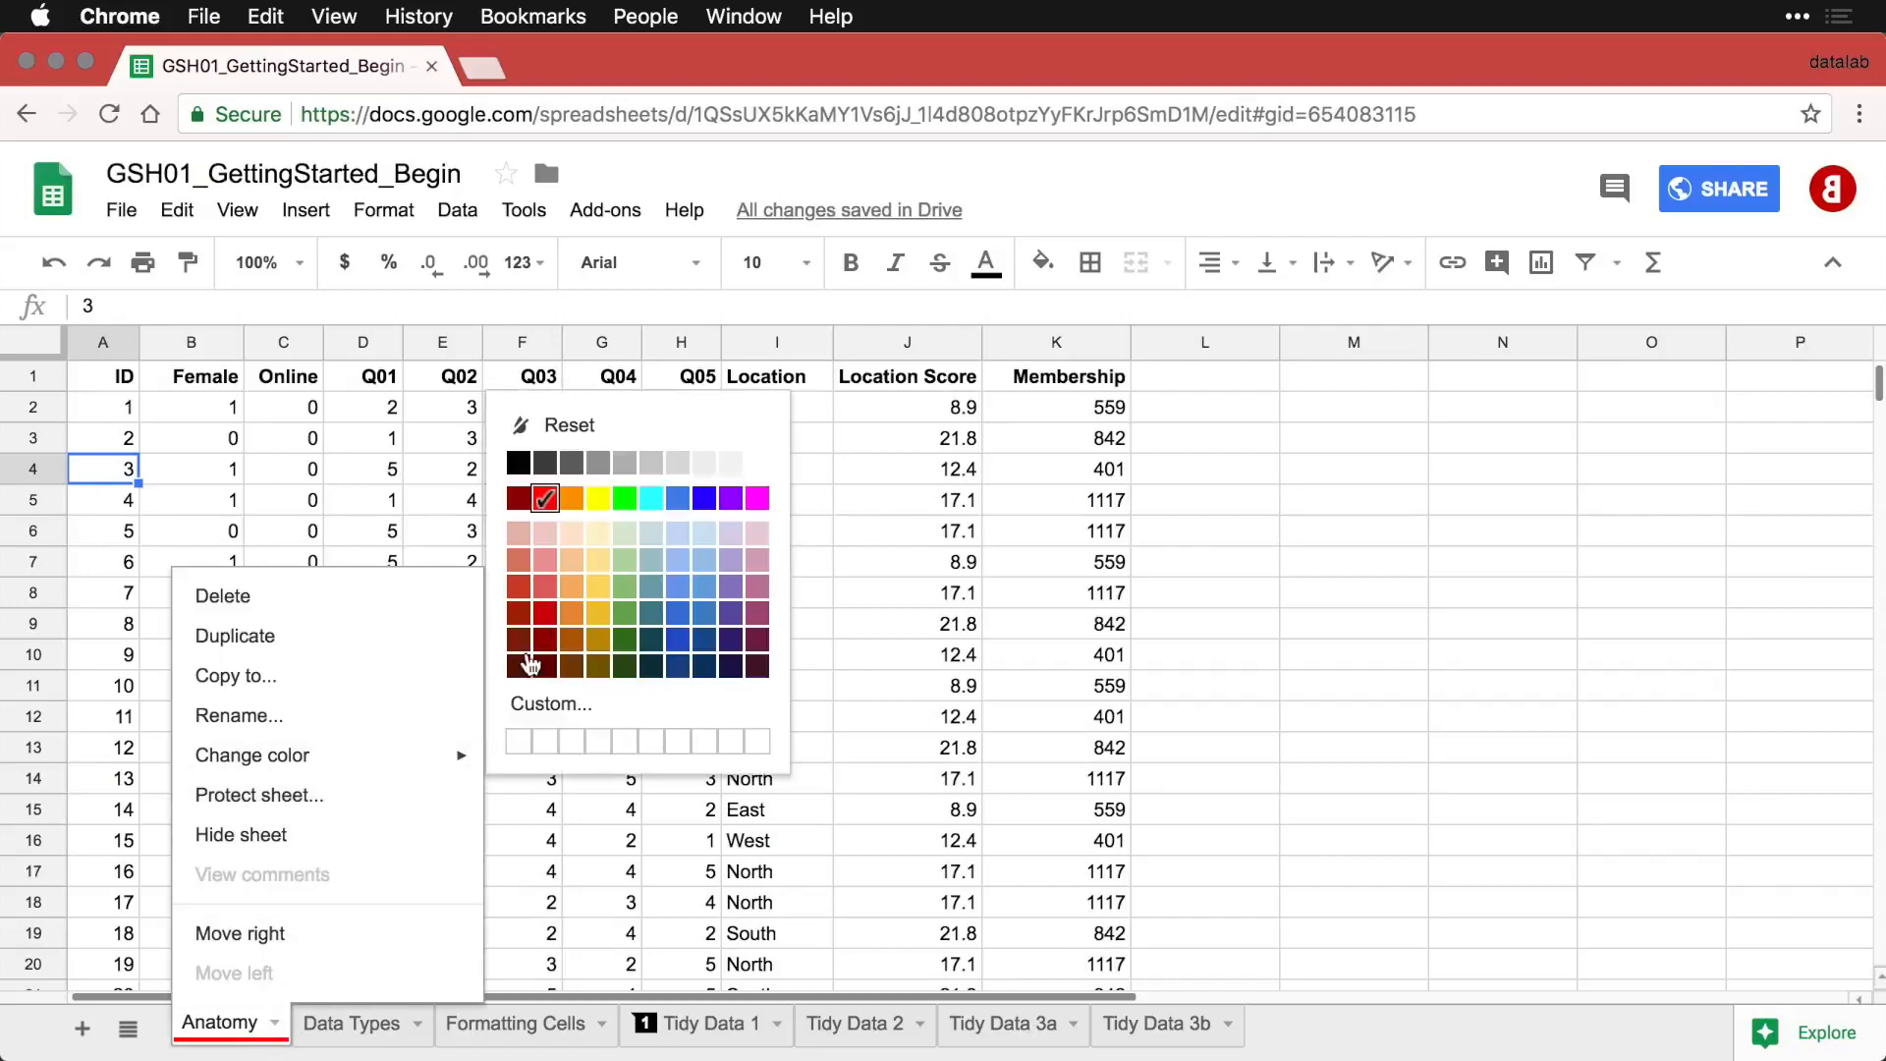
left_click(584, 428)
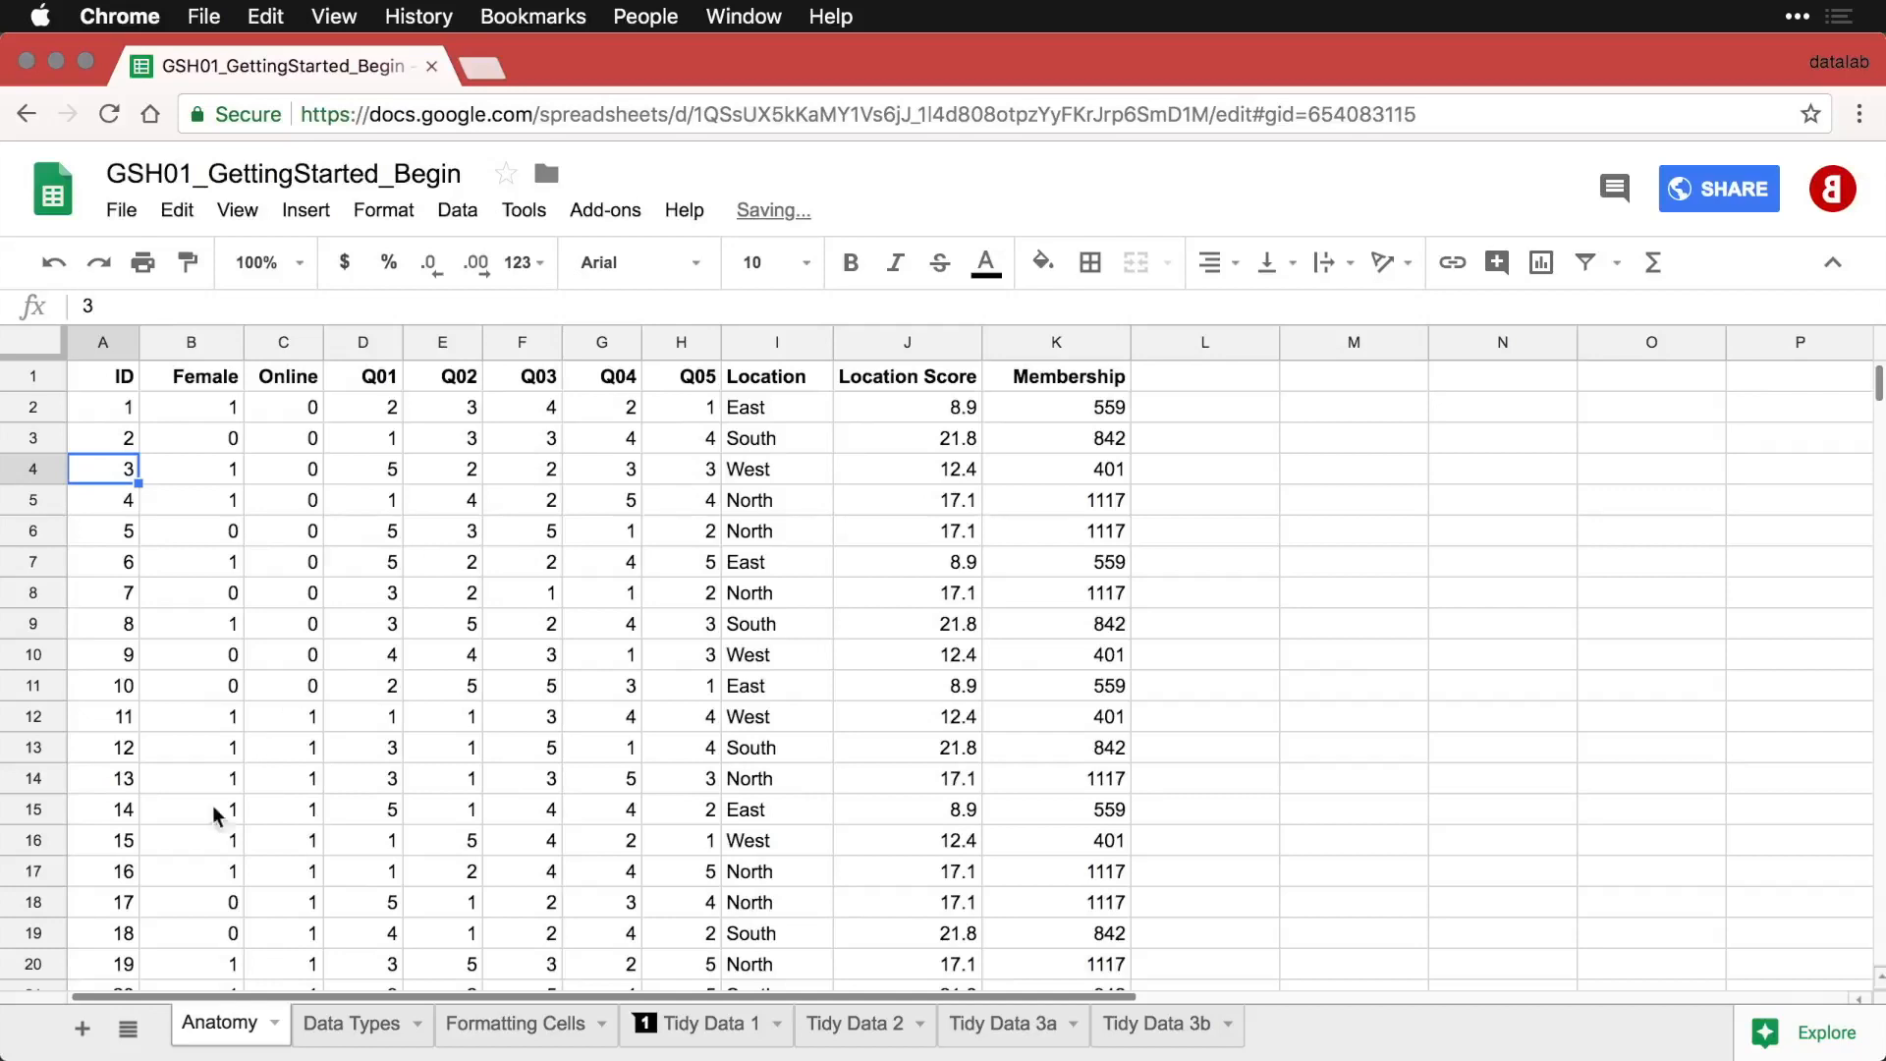
Show the list of all sheets in the workbook and close it without switching sheets.
left_click(128, 1028)
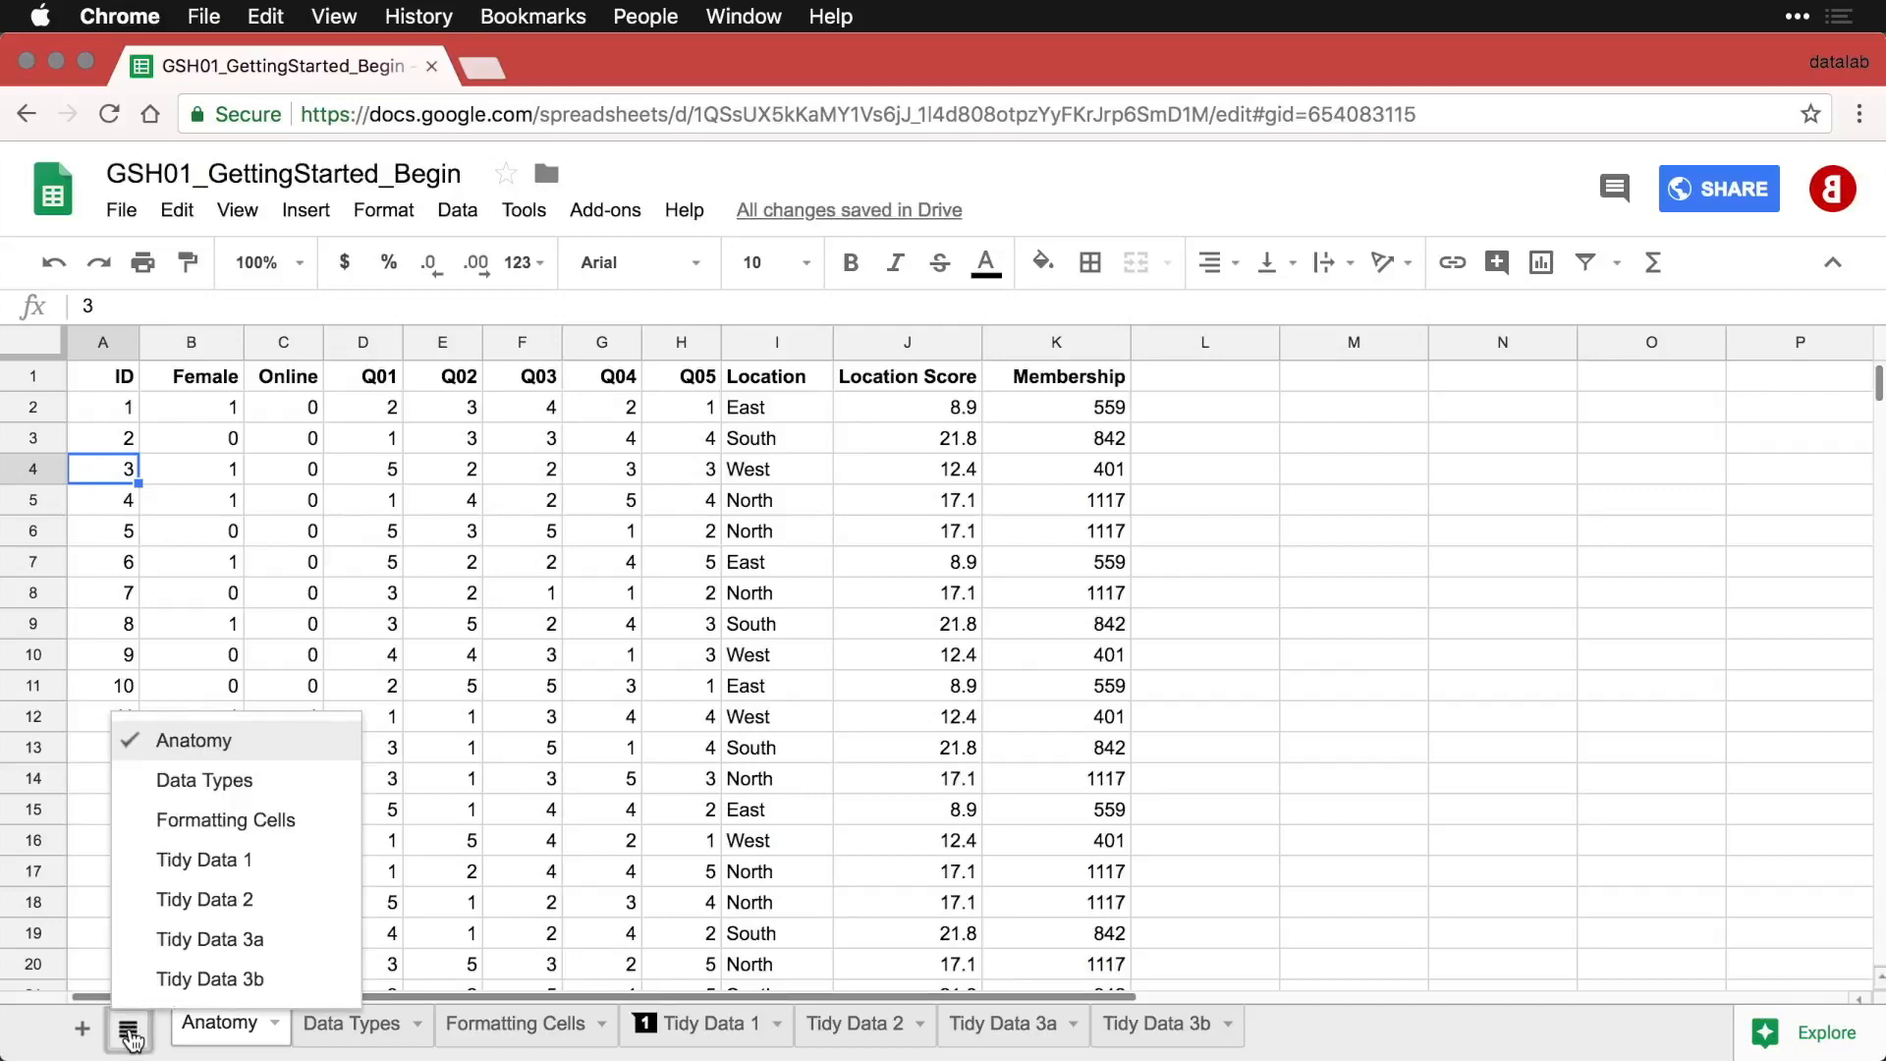
left_click(130, 1032)
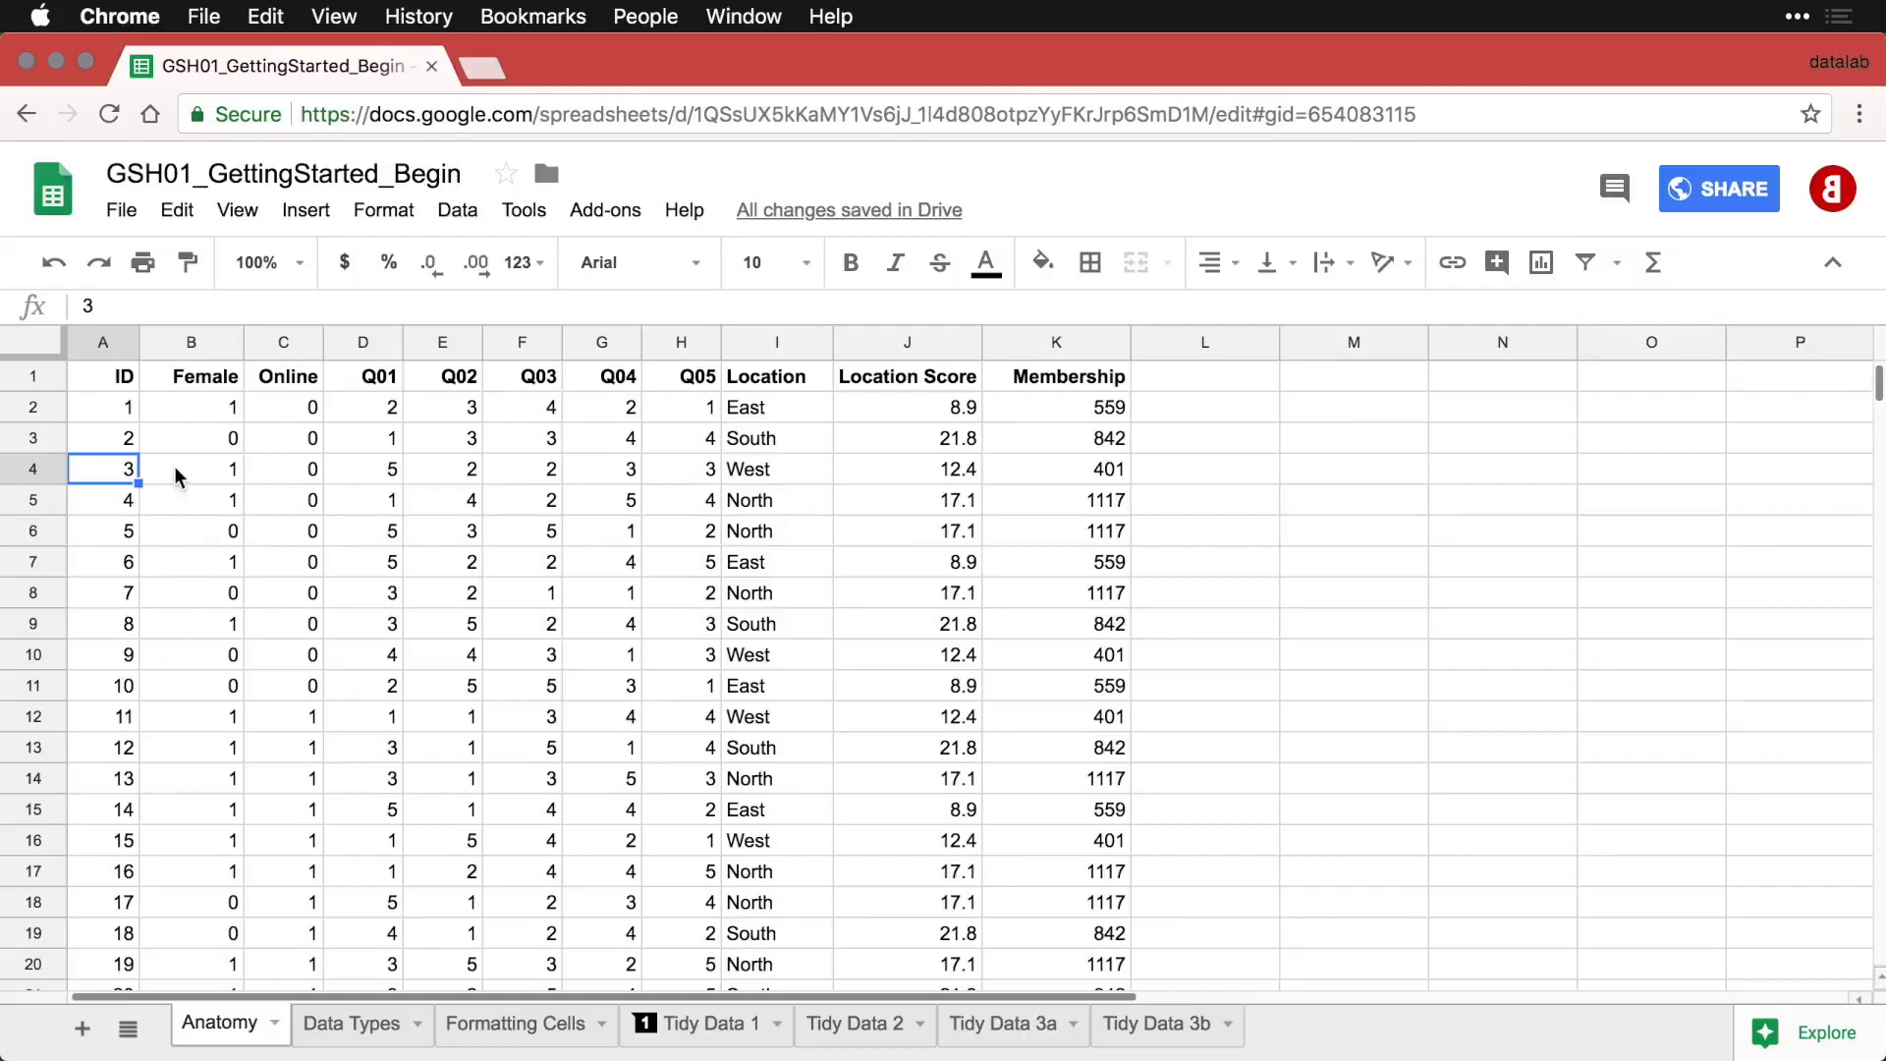
Select header row 1 and examine how the headers behave while moving through the records below.
left_click(98, 385)
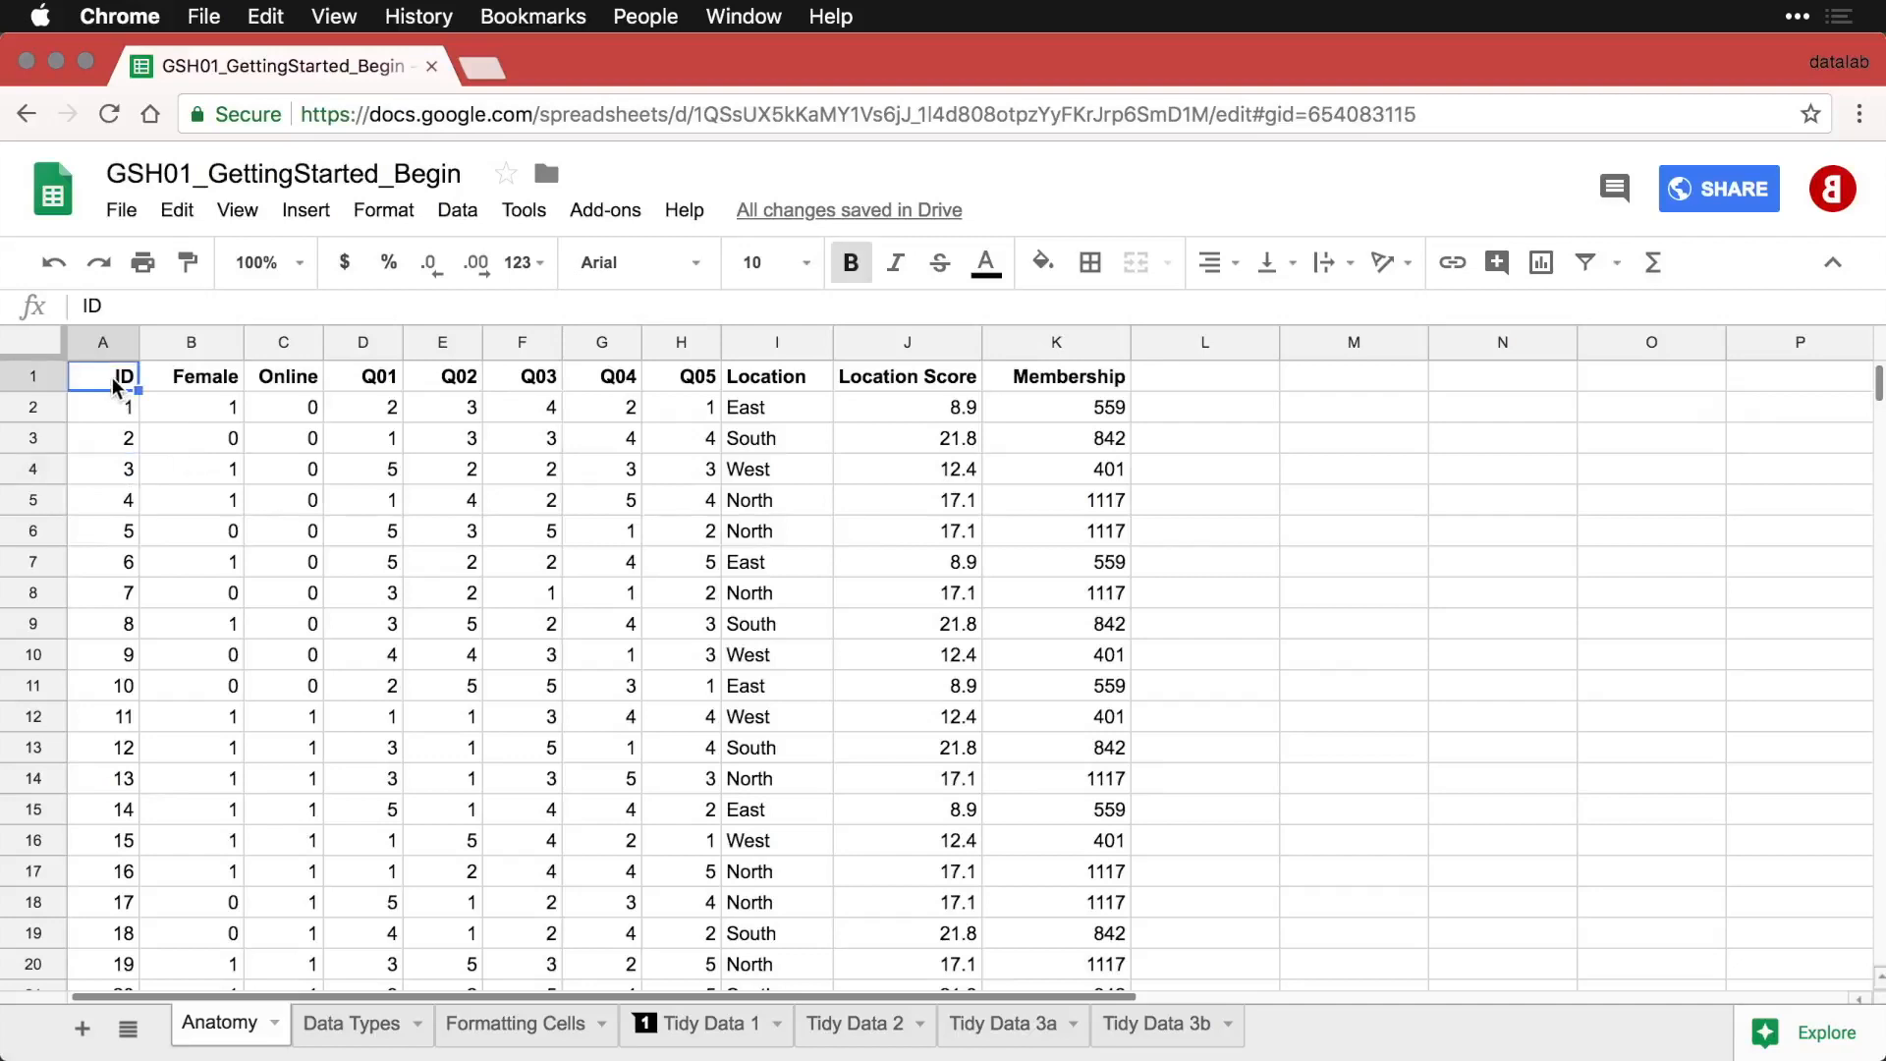
left_click(33, 376)
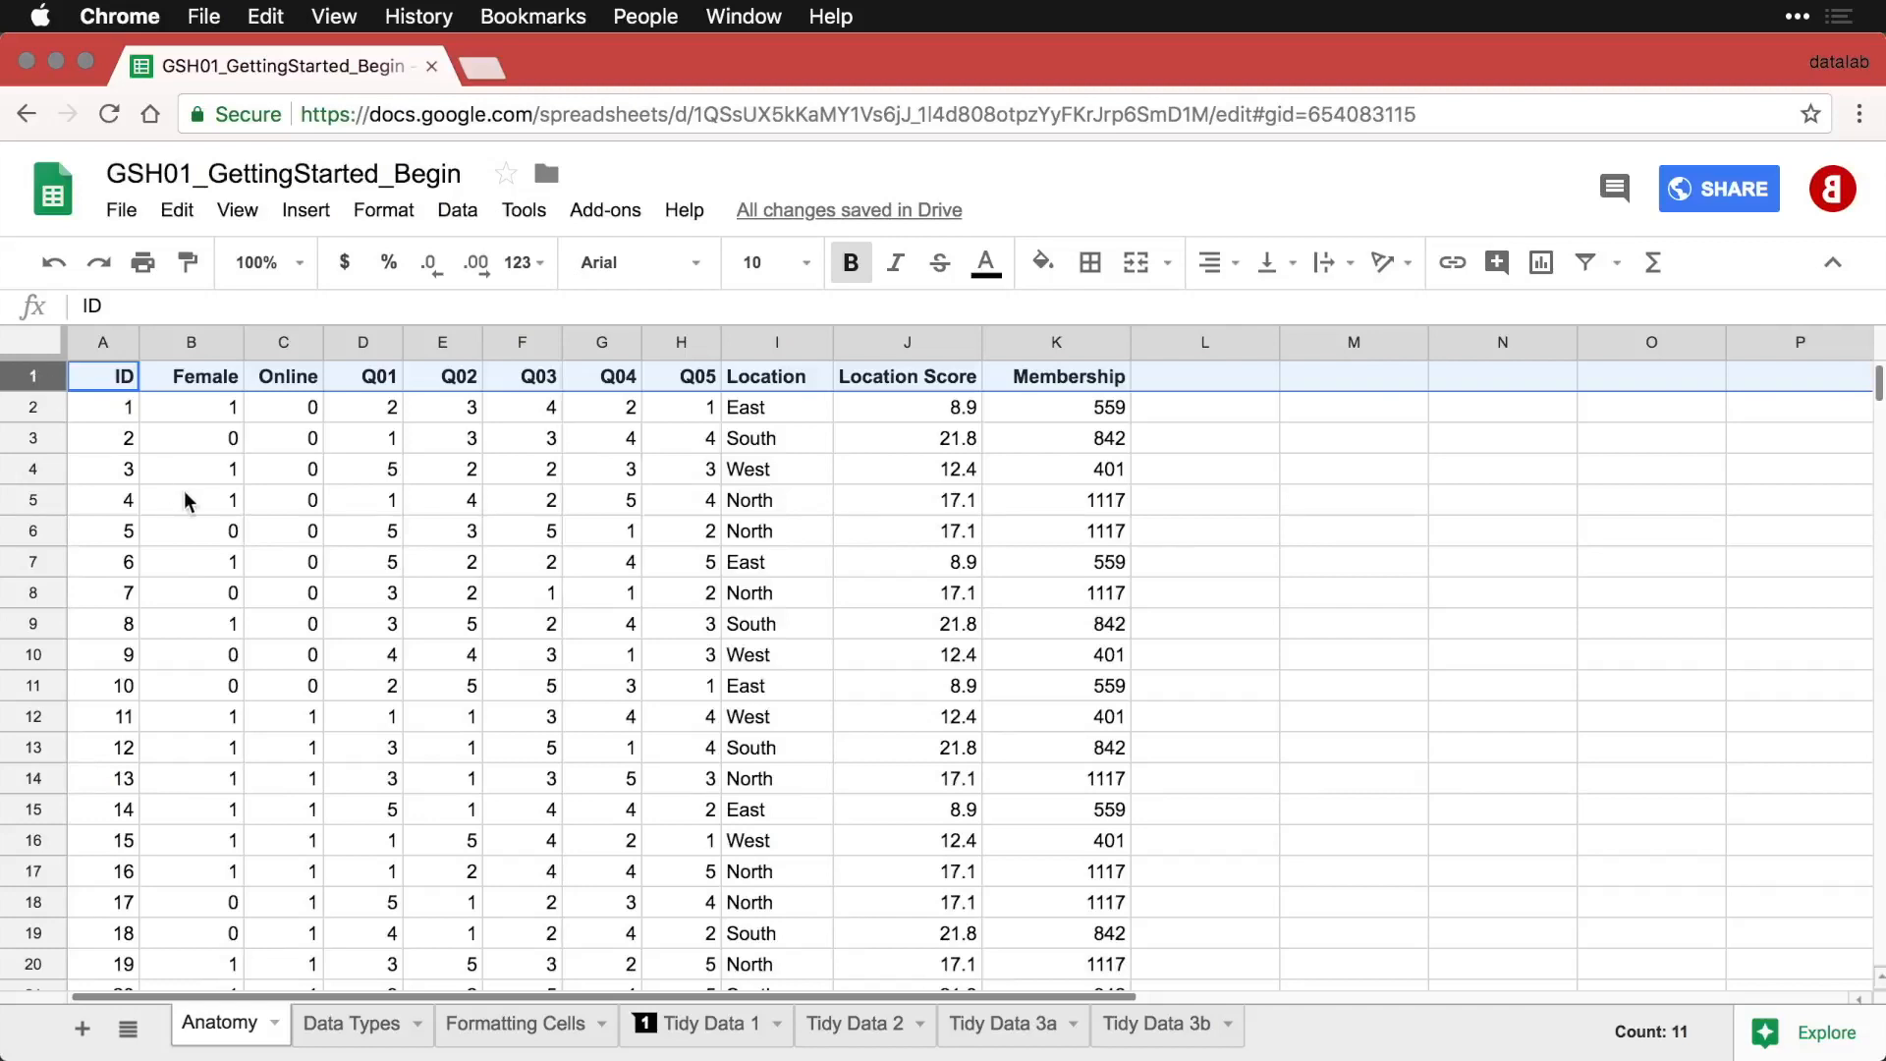
scroll(188, 556, "down", 3)
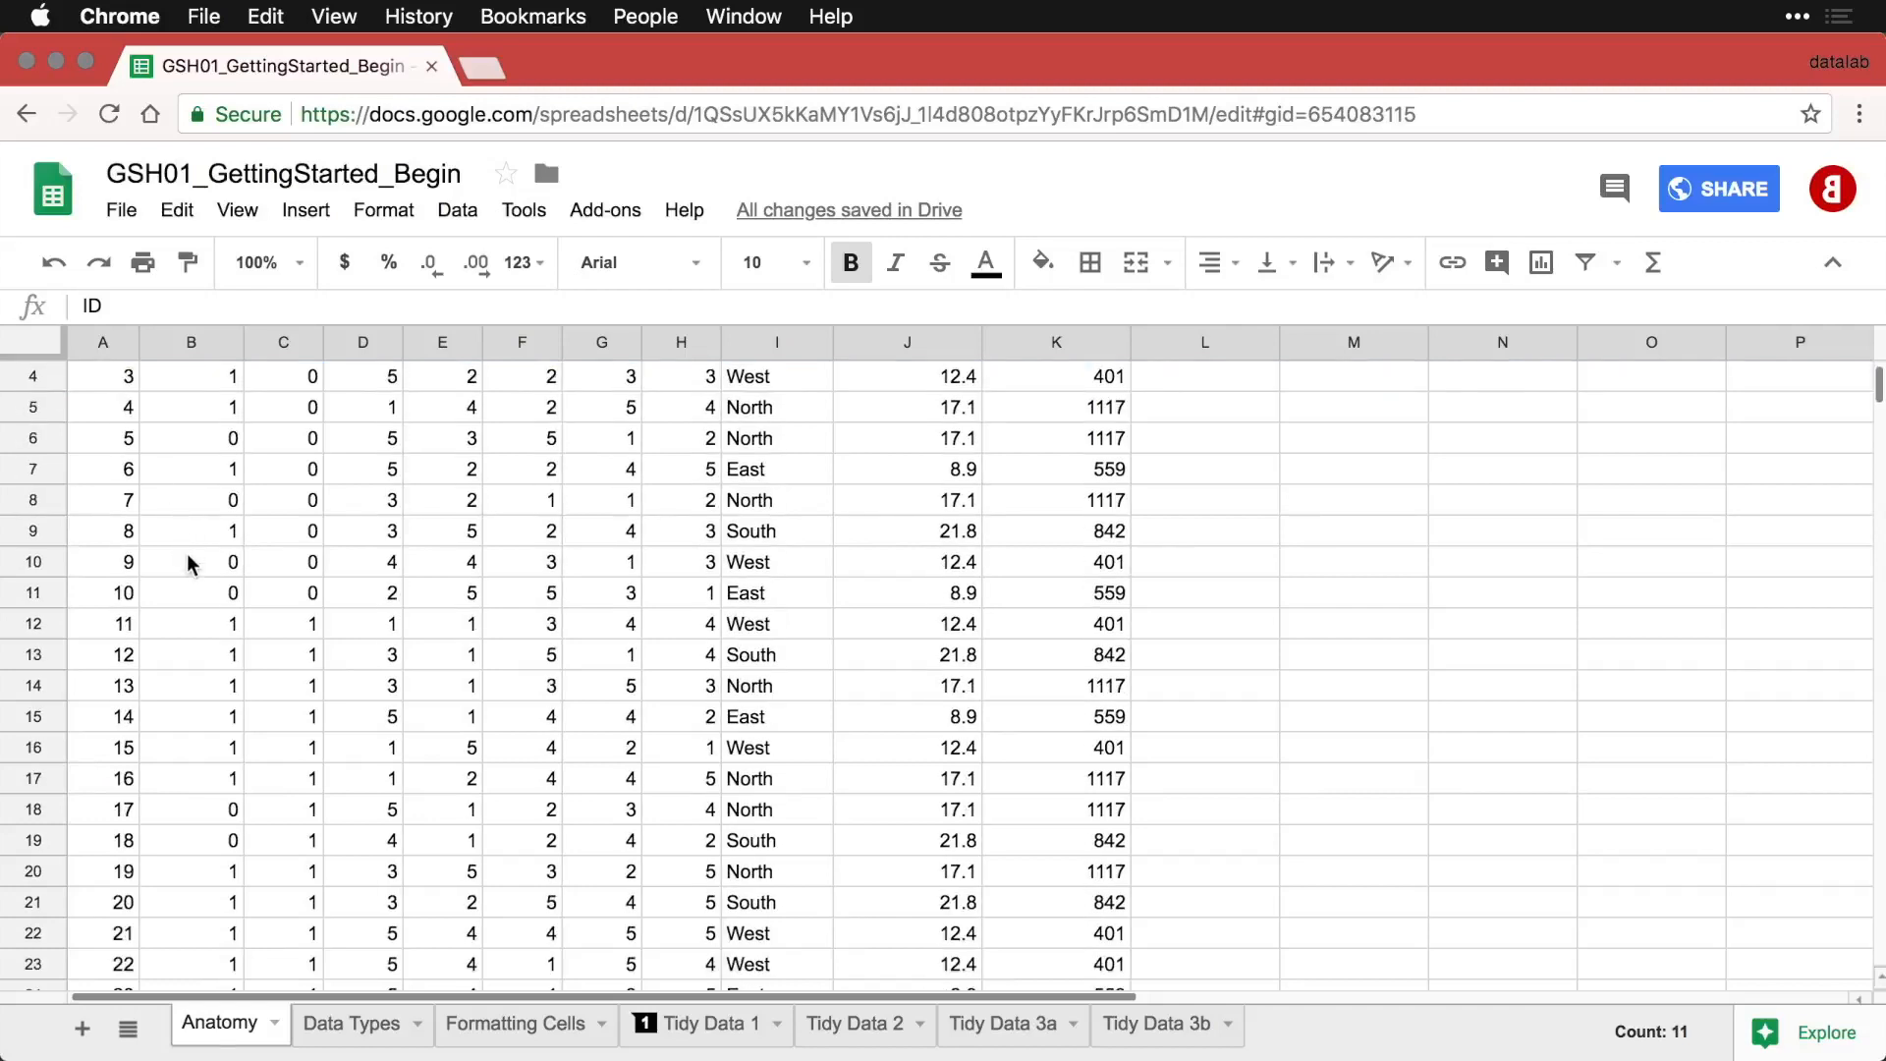
scroll(188, 556, "up", 3)
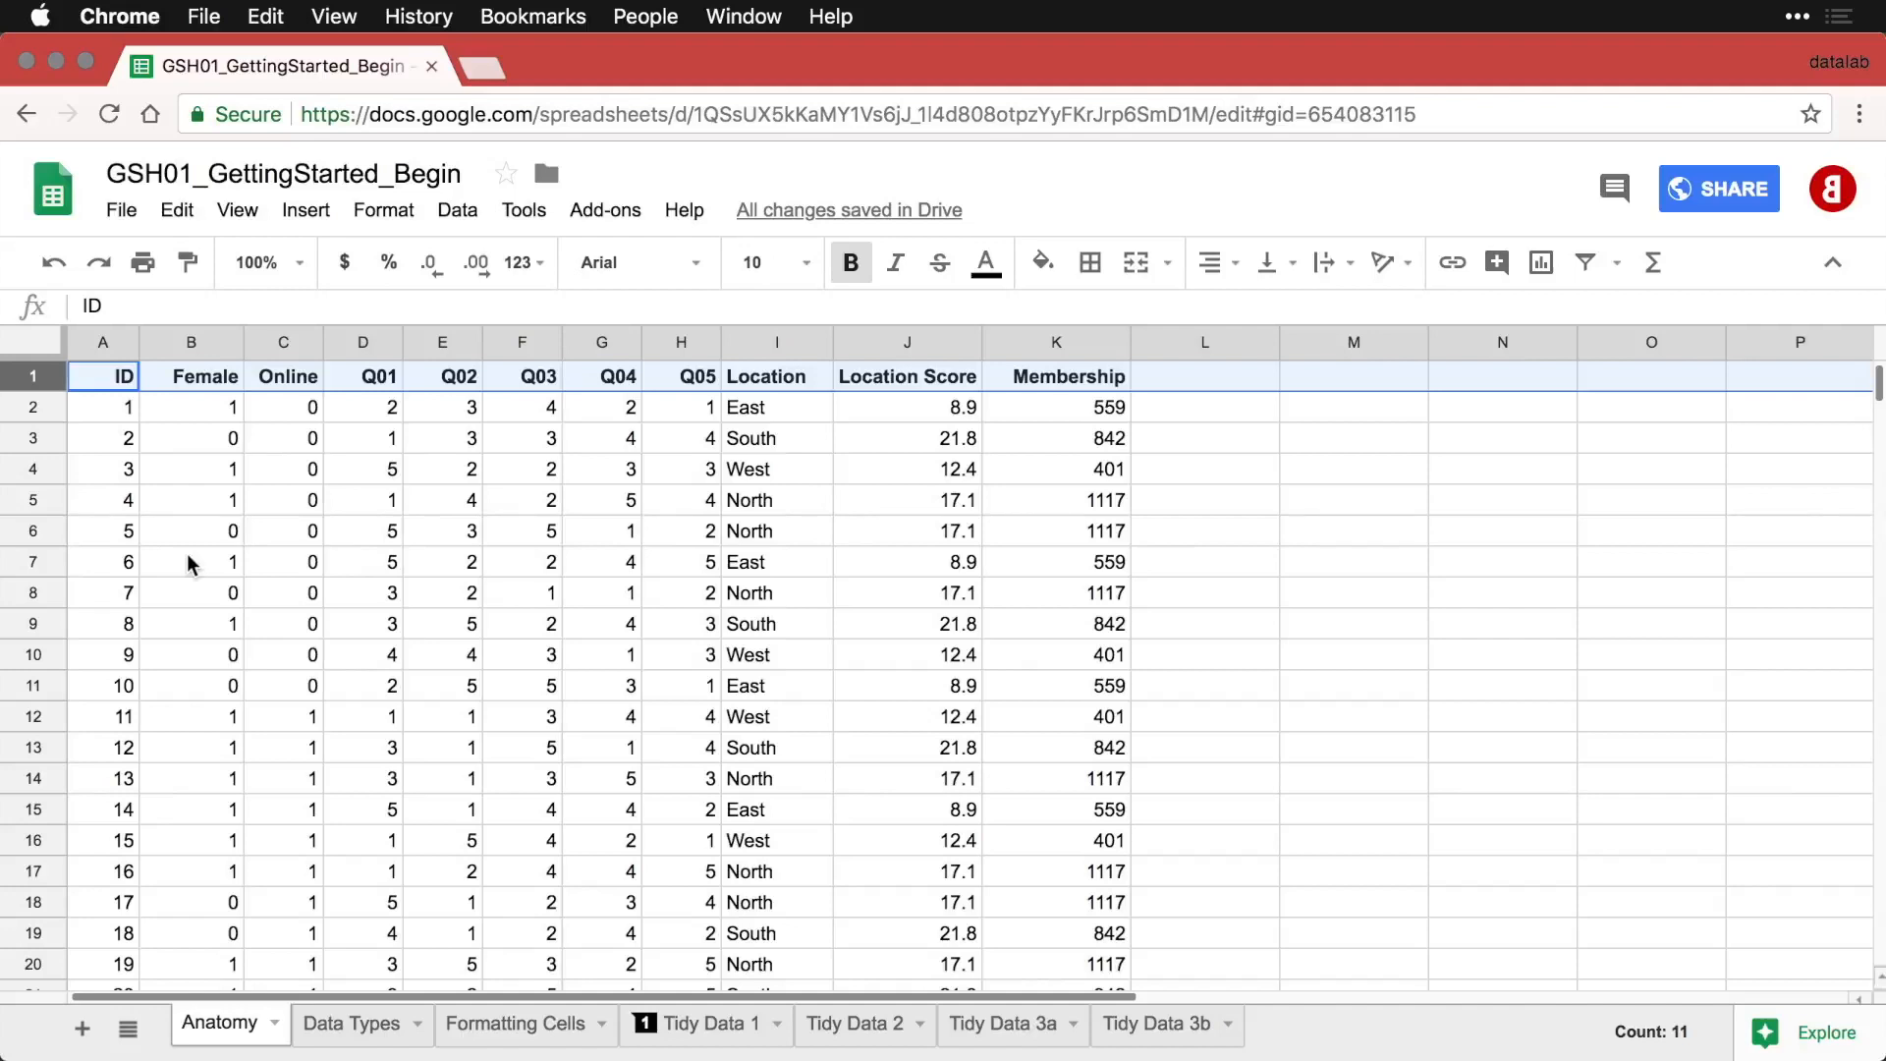
Review the available options for freezing rows and columns, and dismiss them without choosing one.
left_click(245, 216)
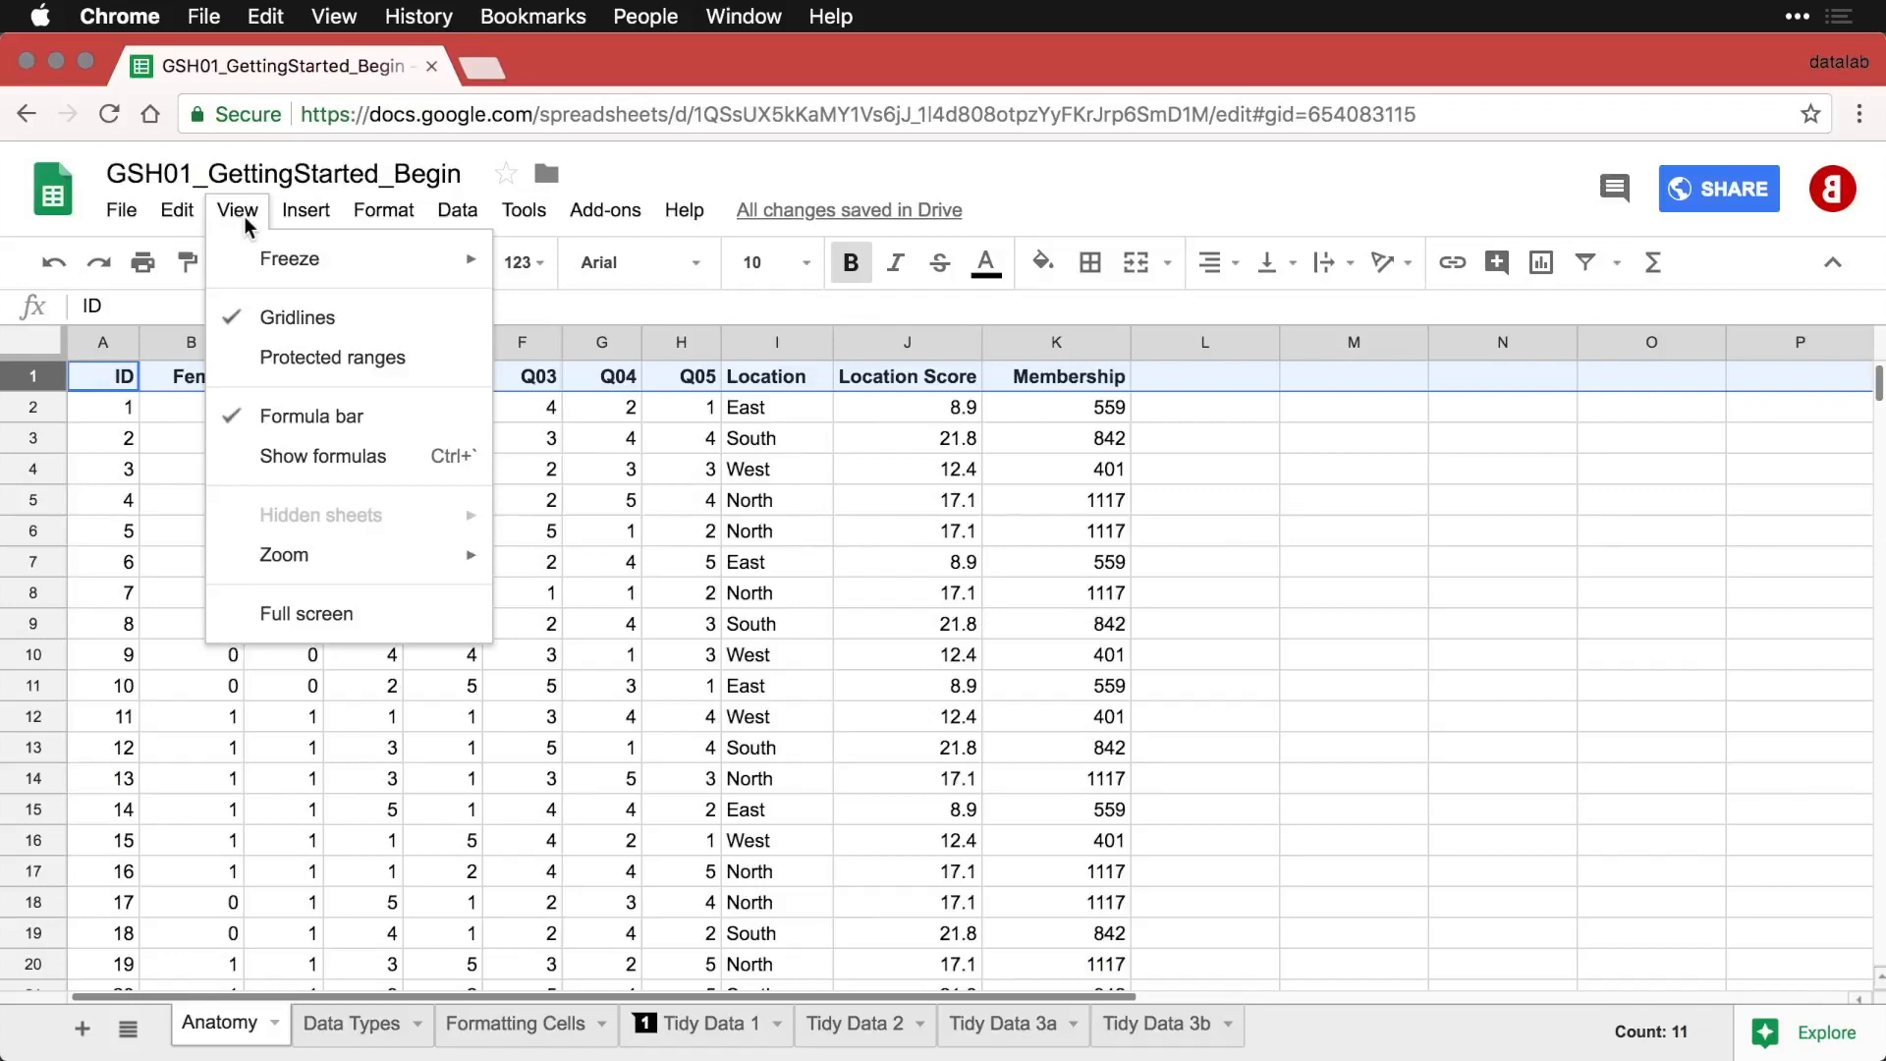
mouse_move(253, 260)
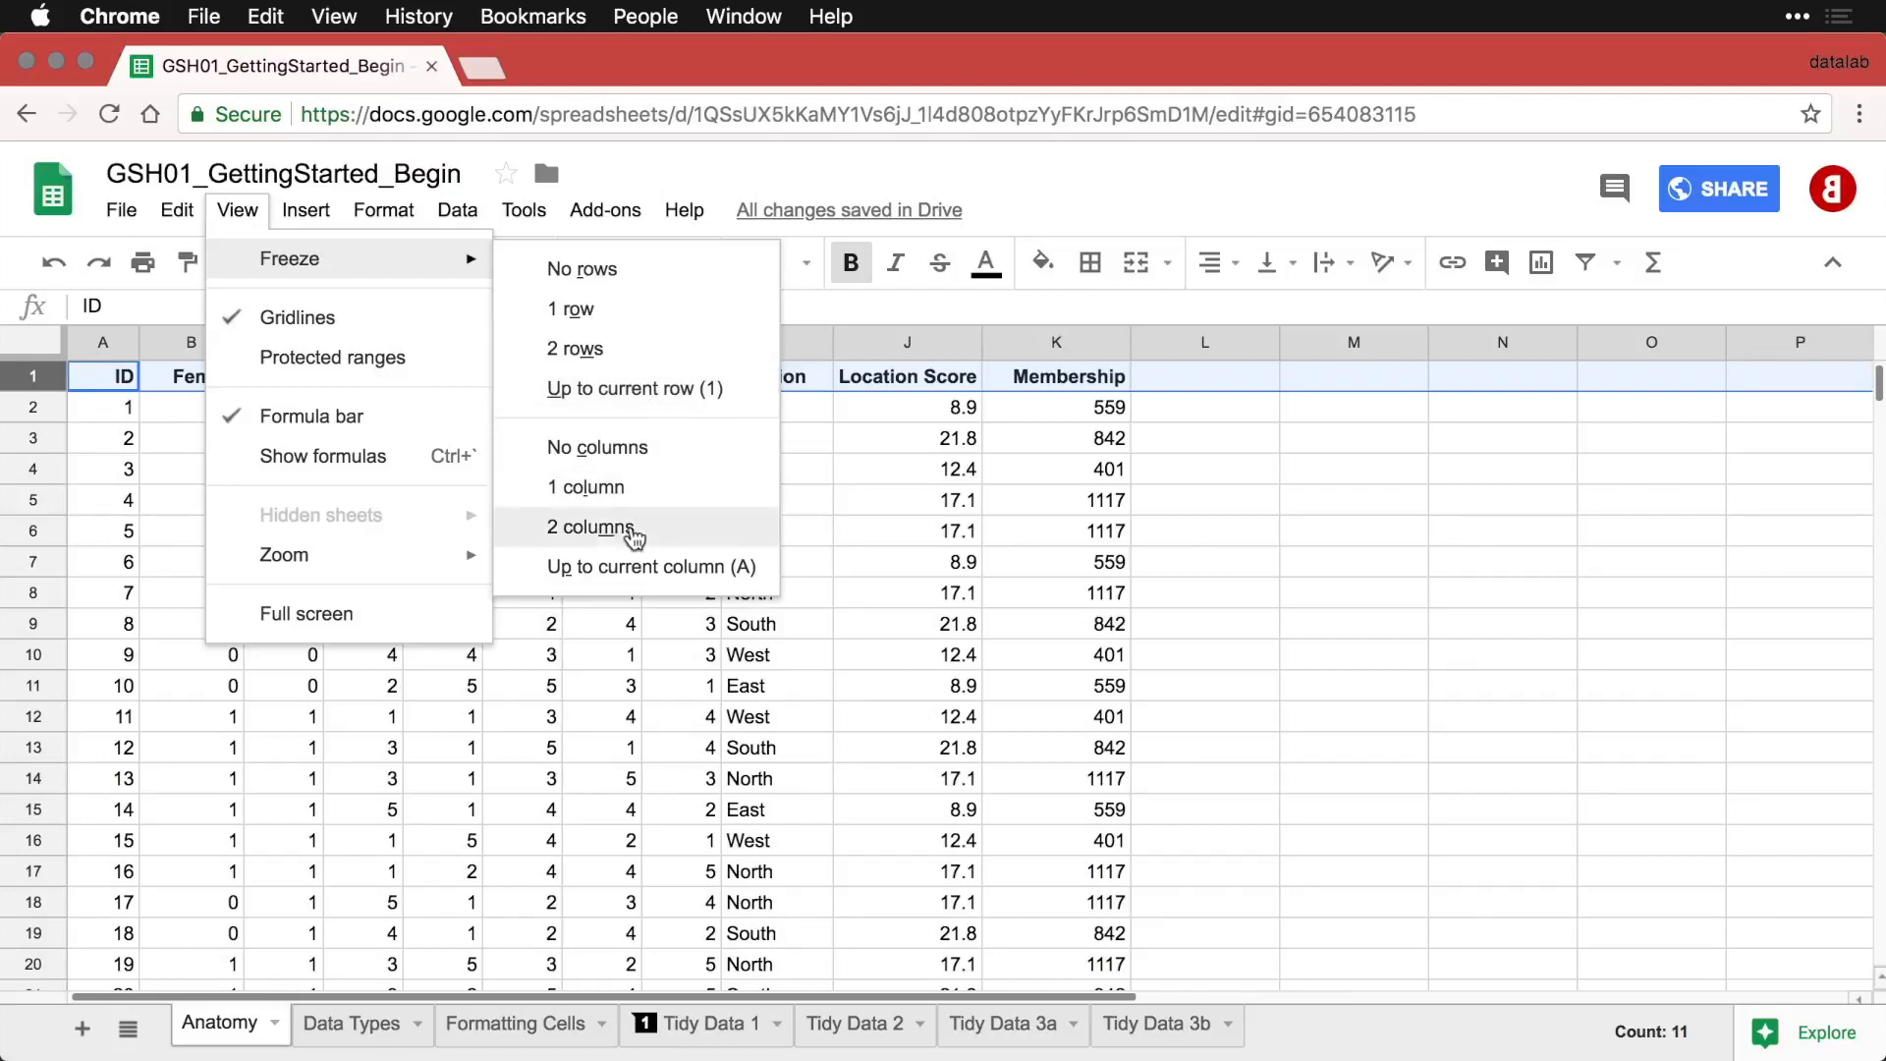
left_click(587, 665)
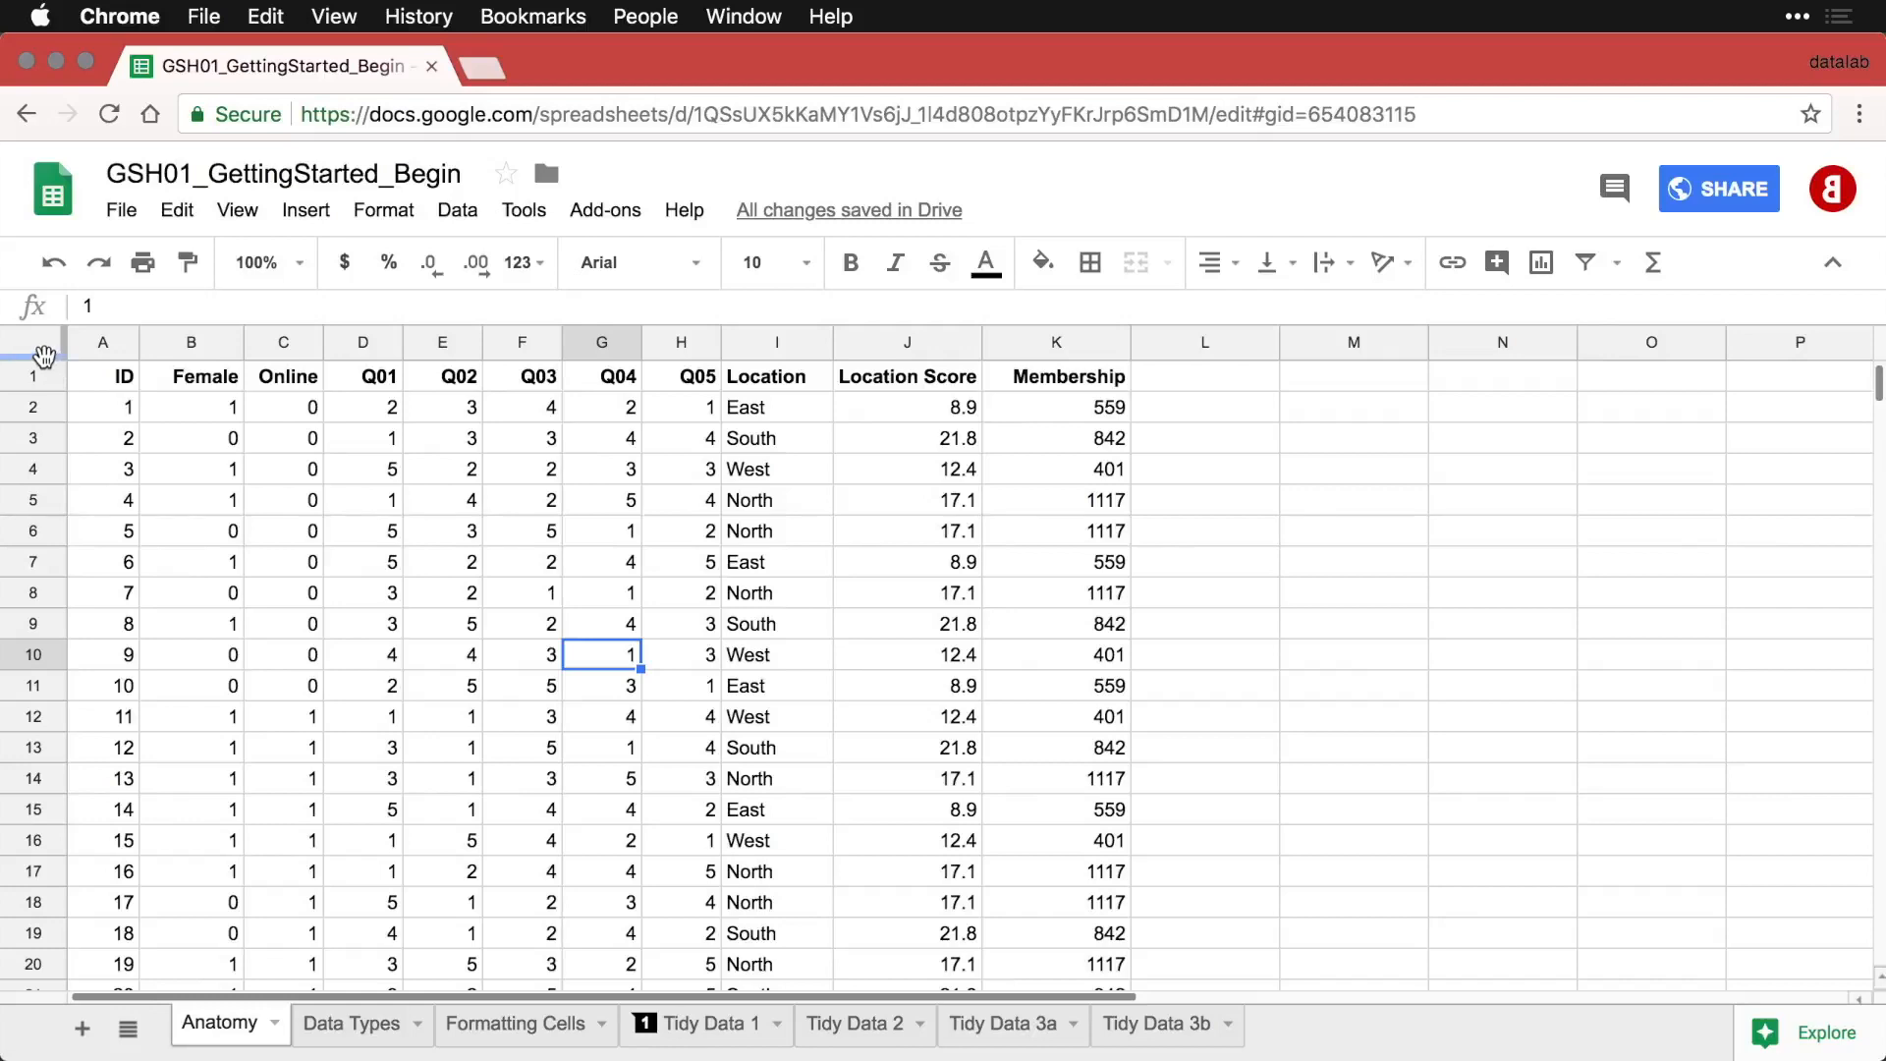
Freeze header row 1 of the Anatomy sheet and check it against the records further down.
left_click_drag(44, 355, 30, 393)
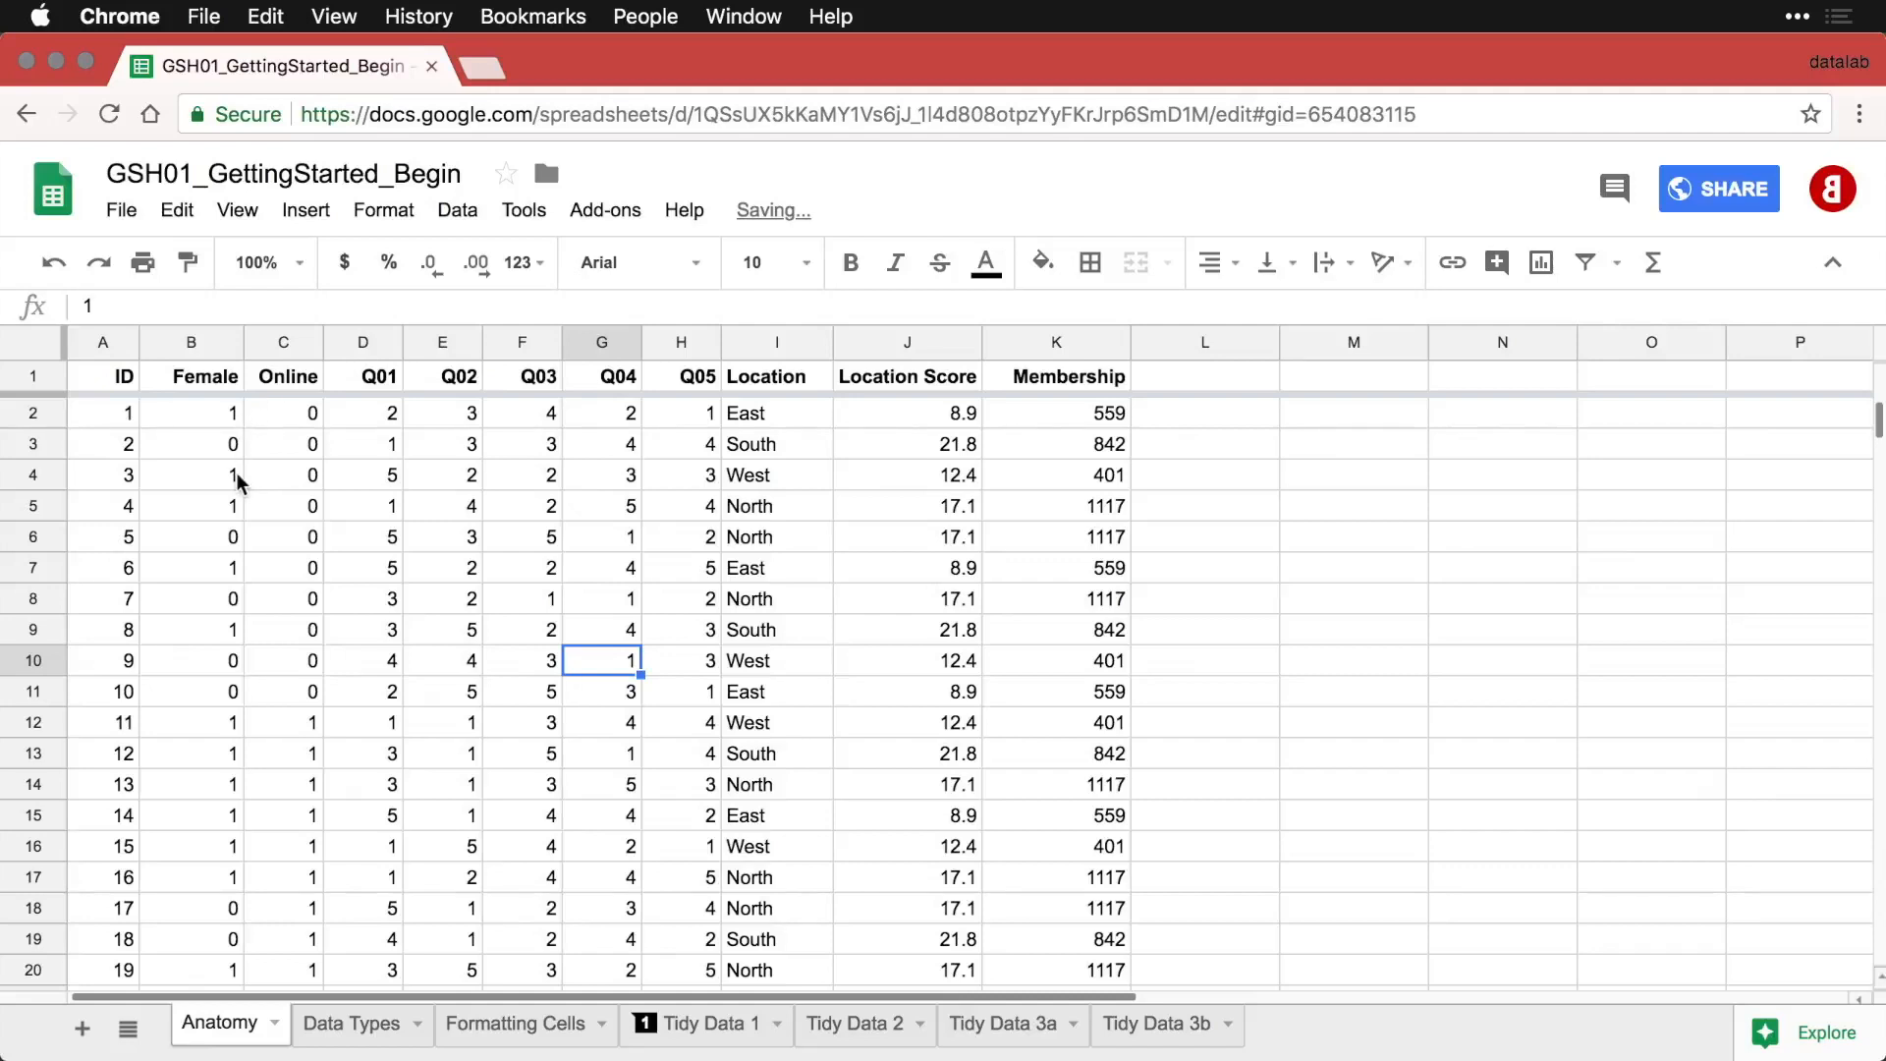
scroll(236, 473, "down", 3)
scroll(238, 473, "down", 2)
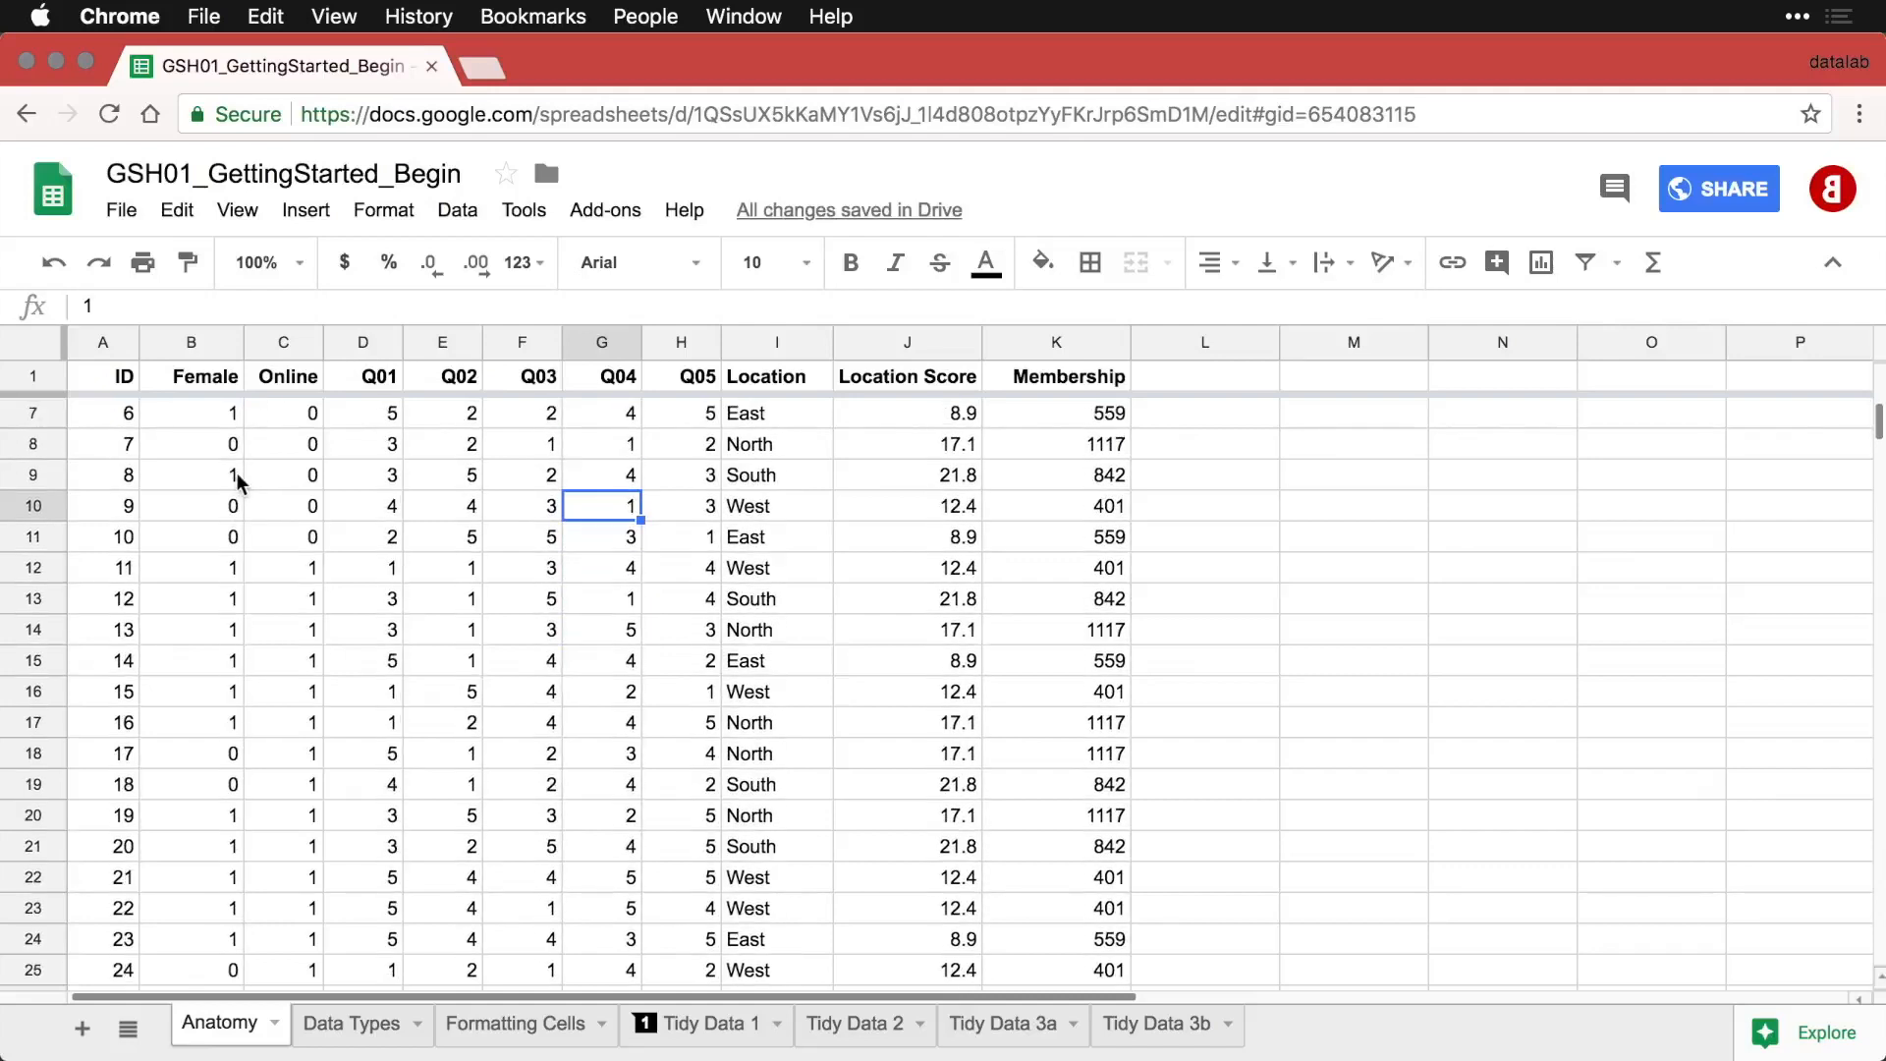
scroll(238, 474, "up", 5)
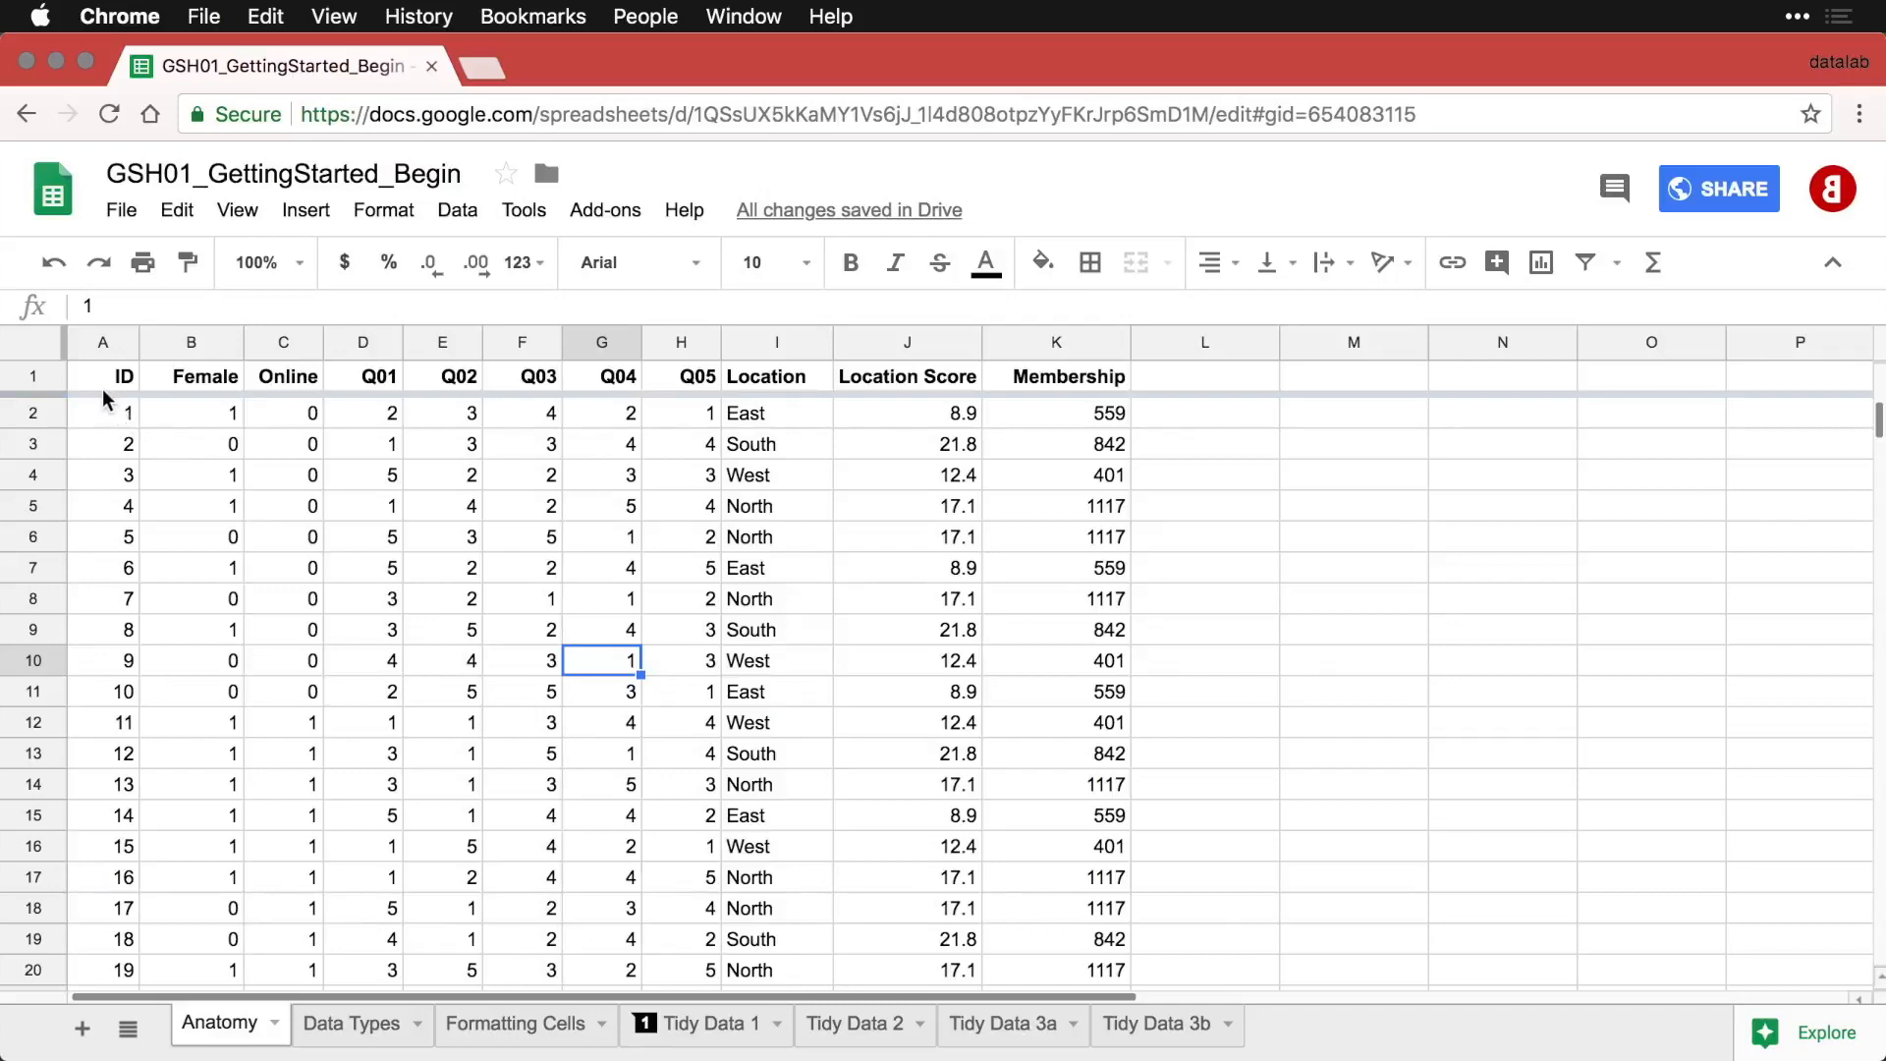
Freeze the ID column A, check it against the columns farther across, and select cell A1.
left_click(109, 422)
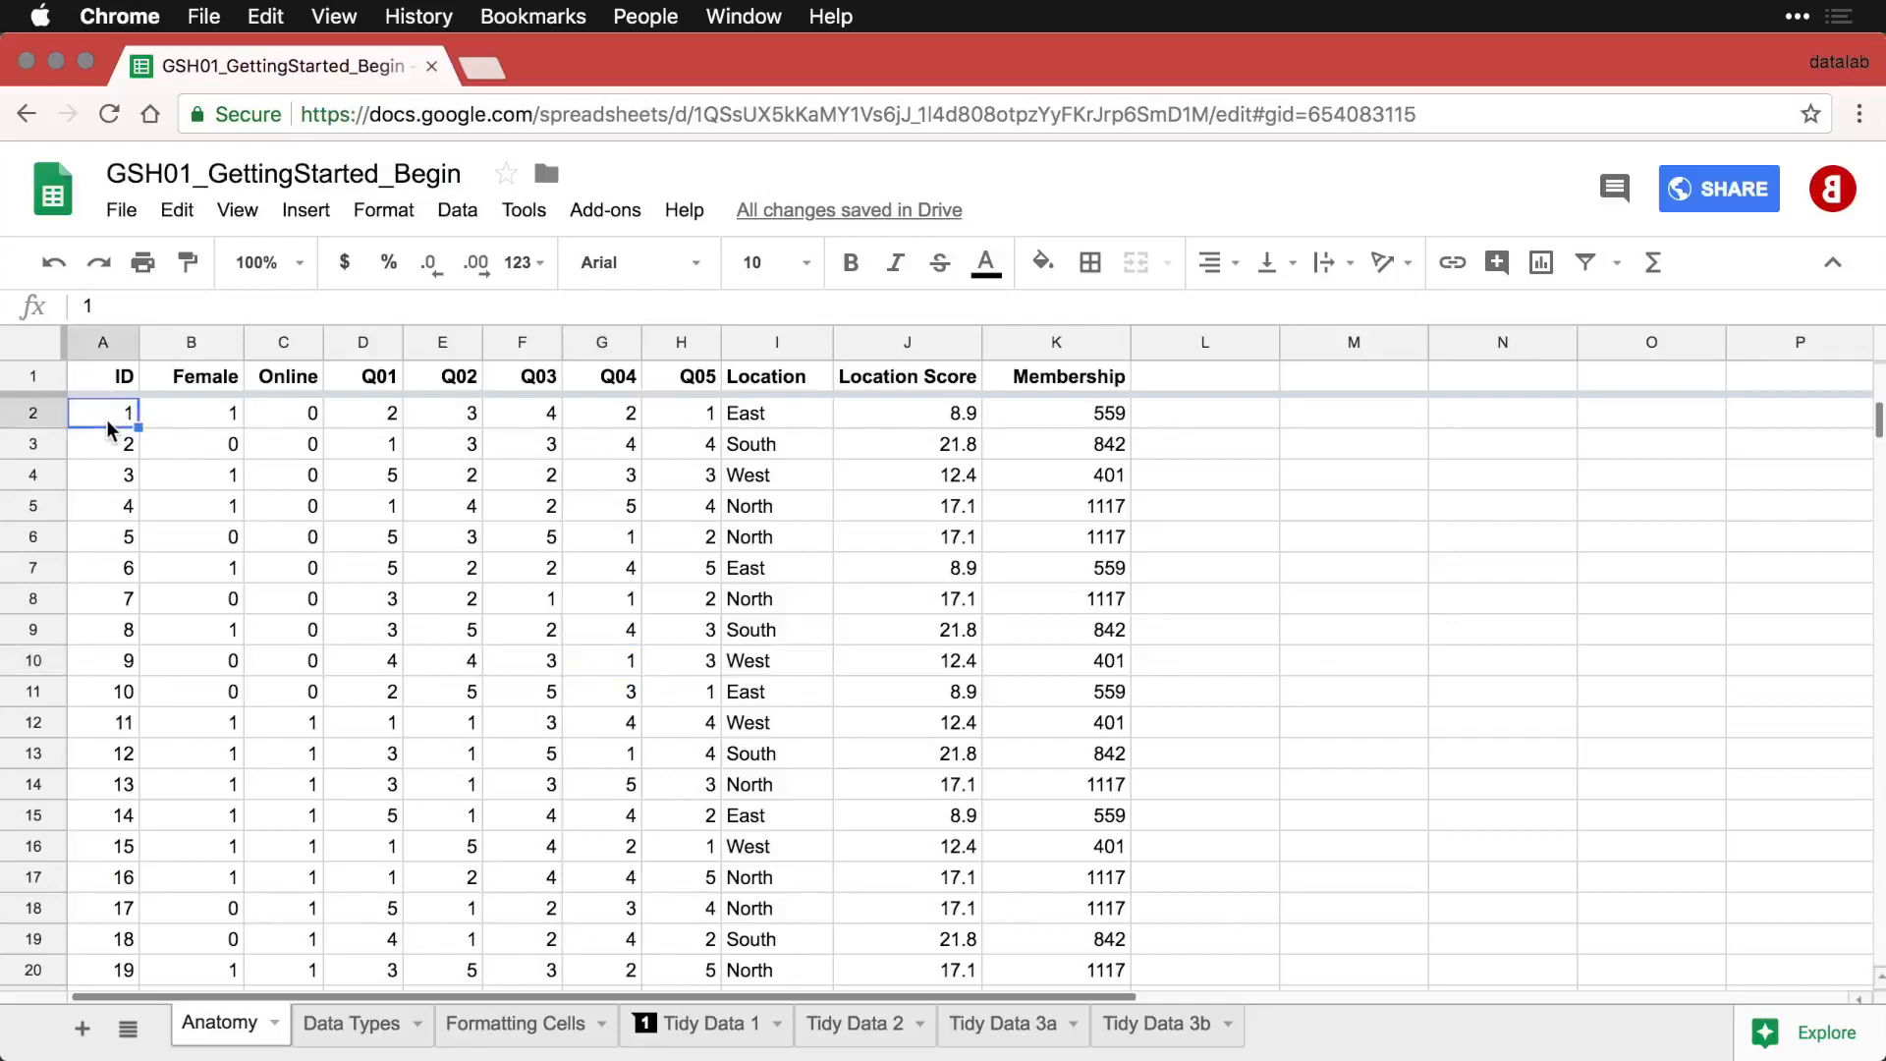
left_click(82, 344)
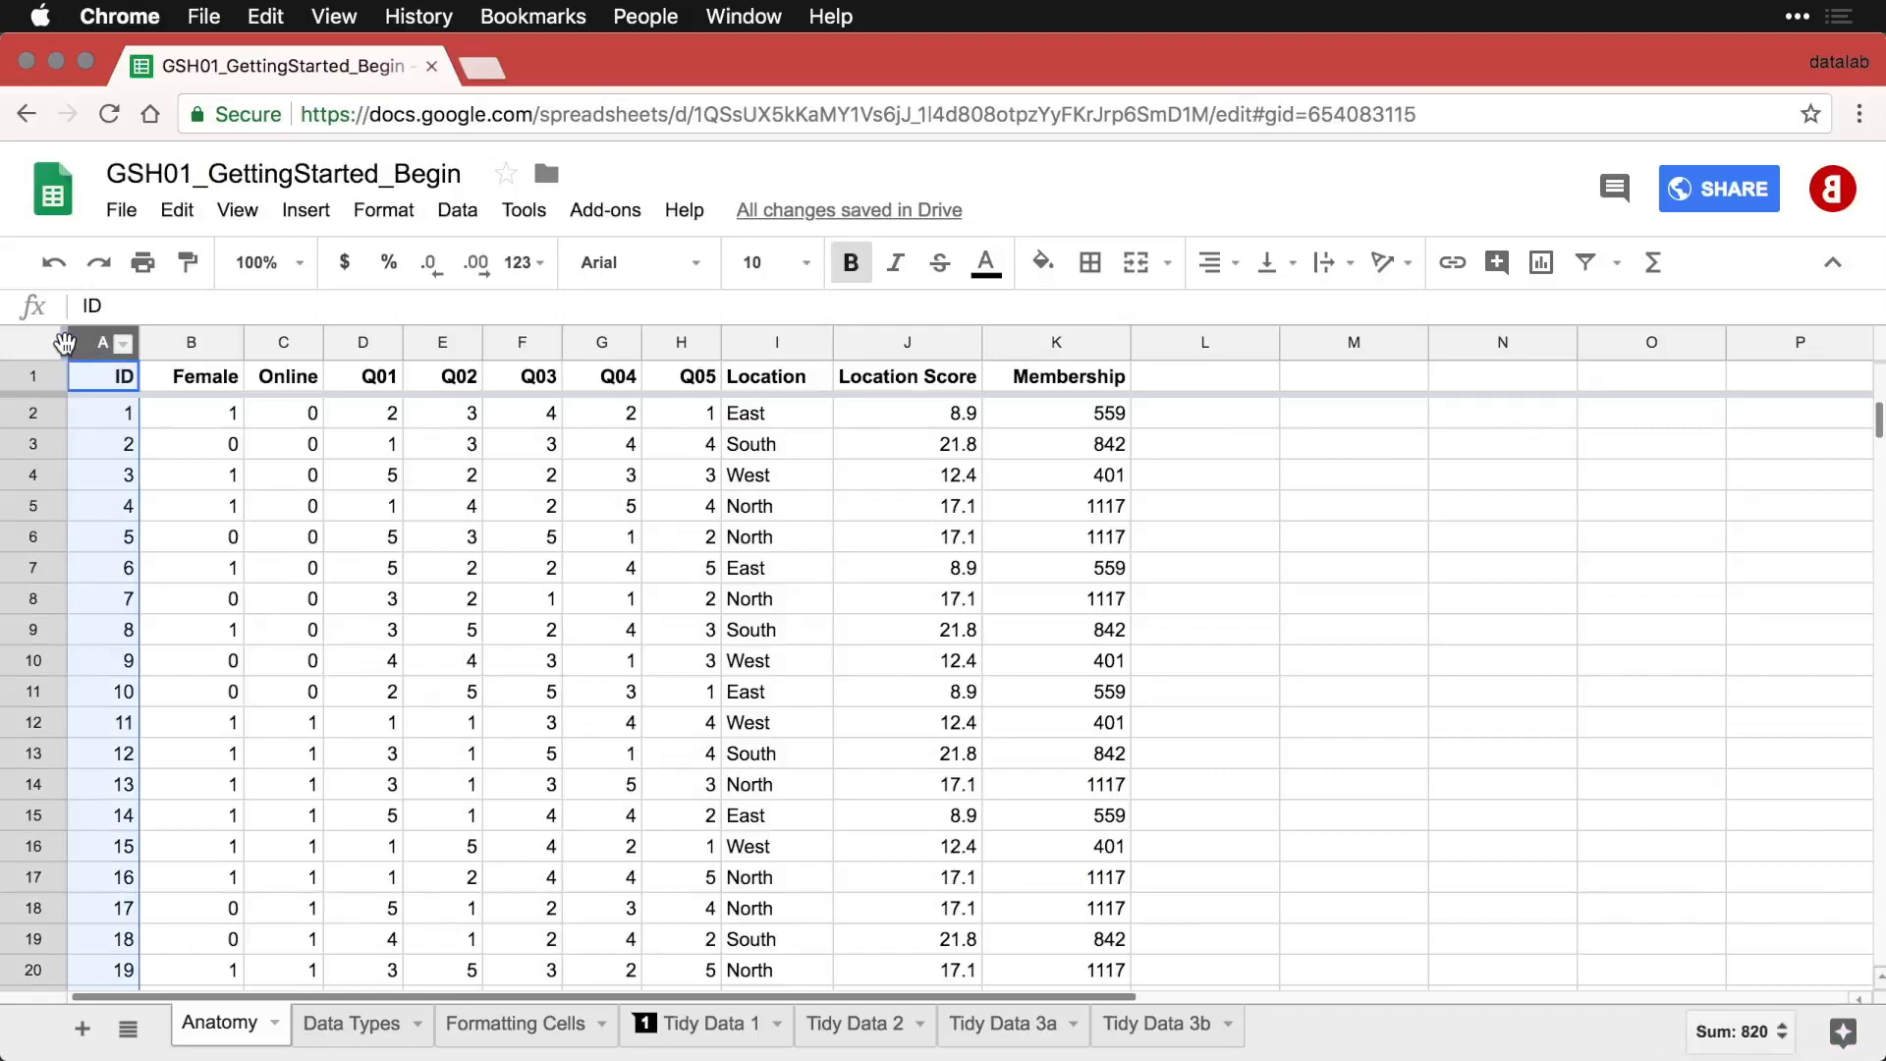
left_click_drag(64, 342, 125, 347)
scroll(446, 592, "right", 4)
scroll(446, 591, "left", 4)
left_click(103, 383)
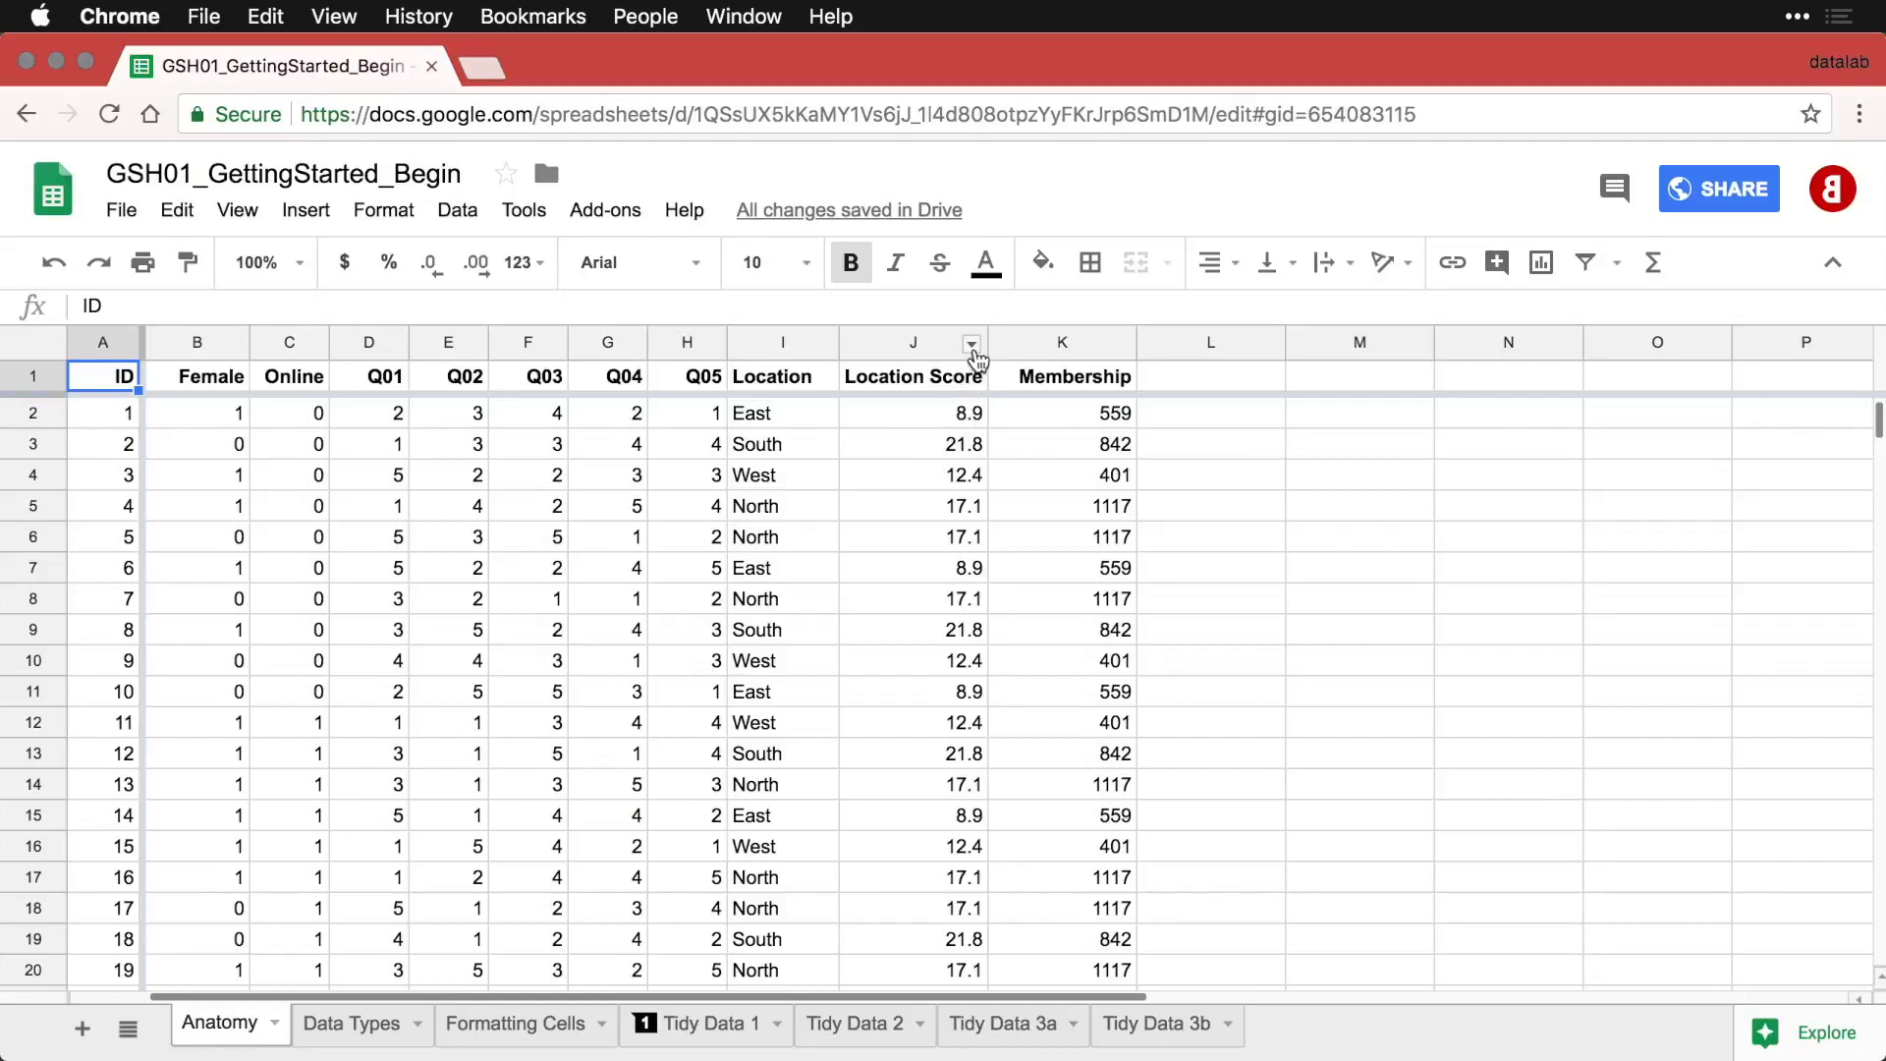
Sort the Anatomy sheet A → Z by the Location Score column and review how the records are grouped by location.
left_click(972, 345)
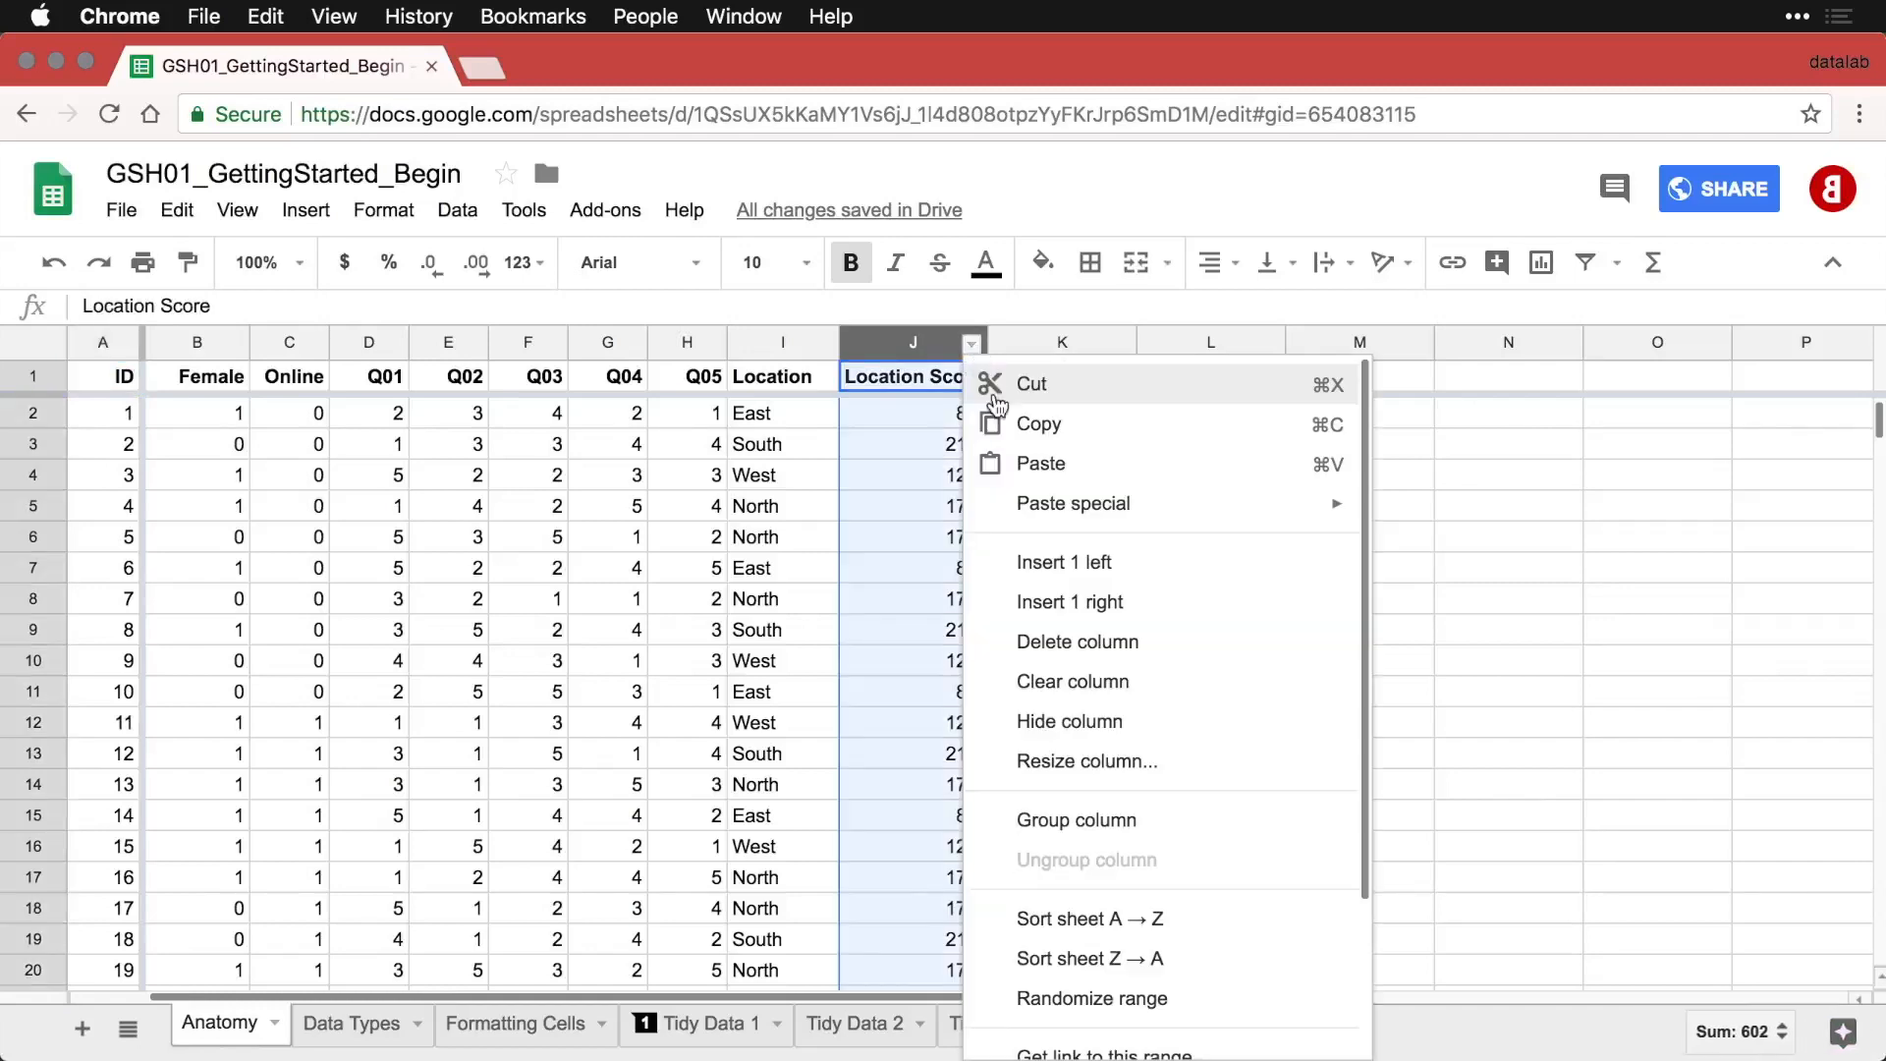
scroll(1074, 551, "down", 3)
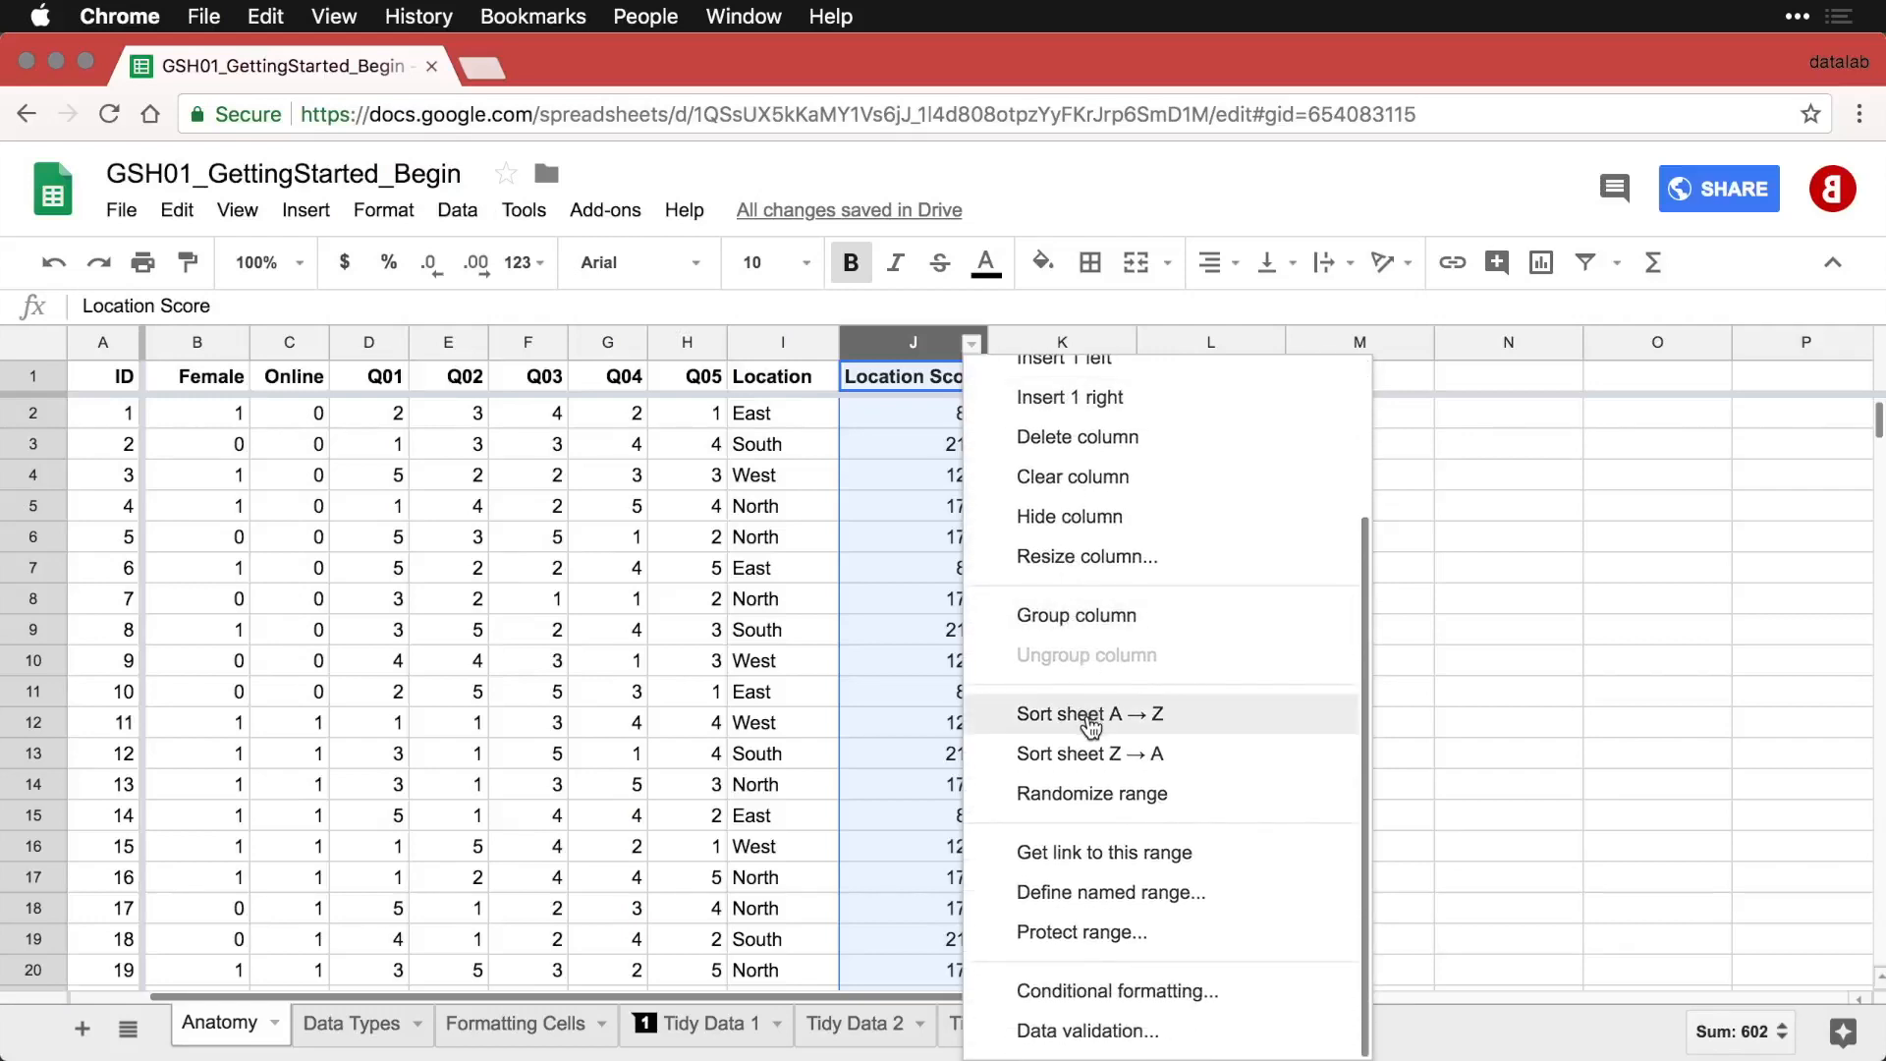
left_click(1091, 725)
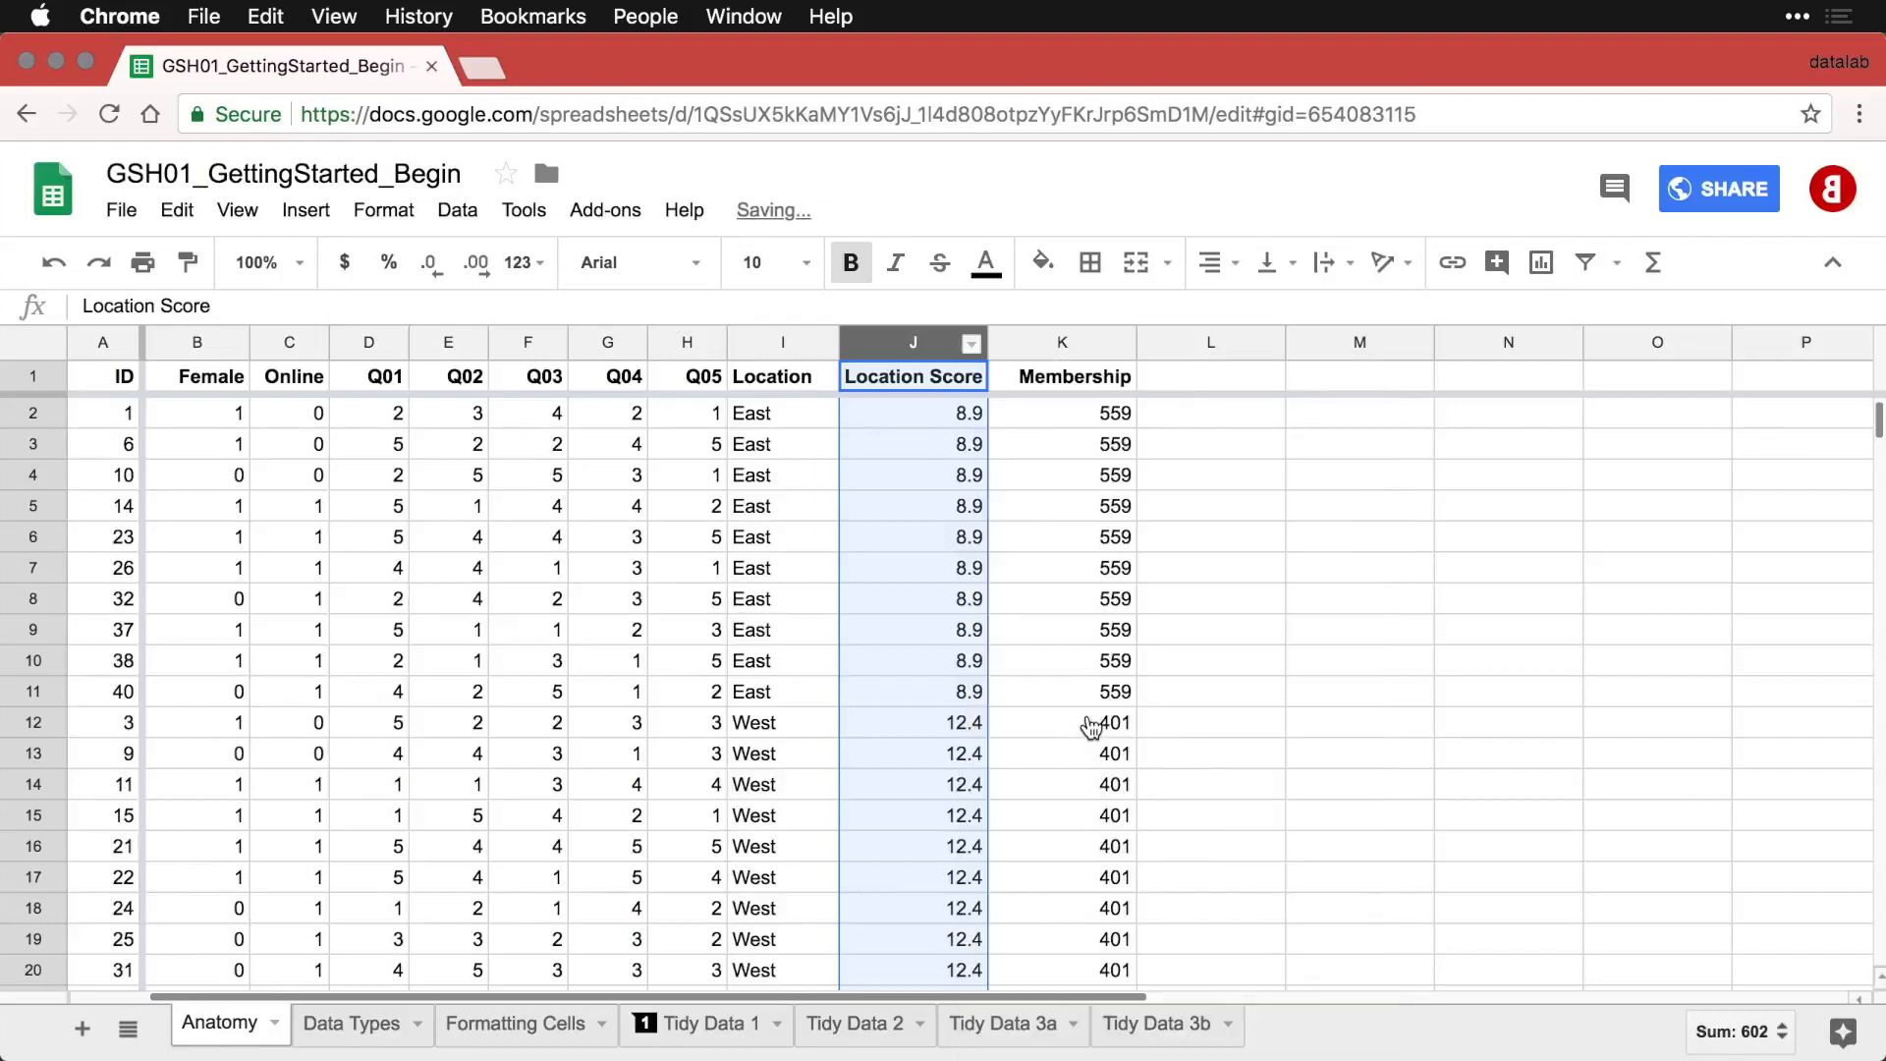
left_click(829, 753)
scroll(928, 727, "down", 5)
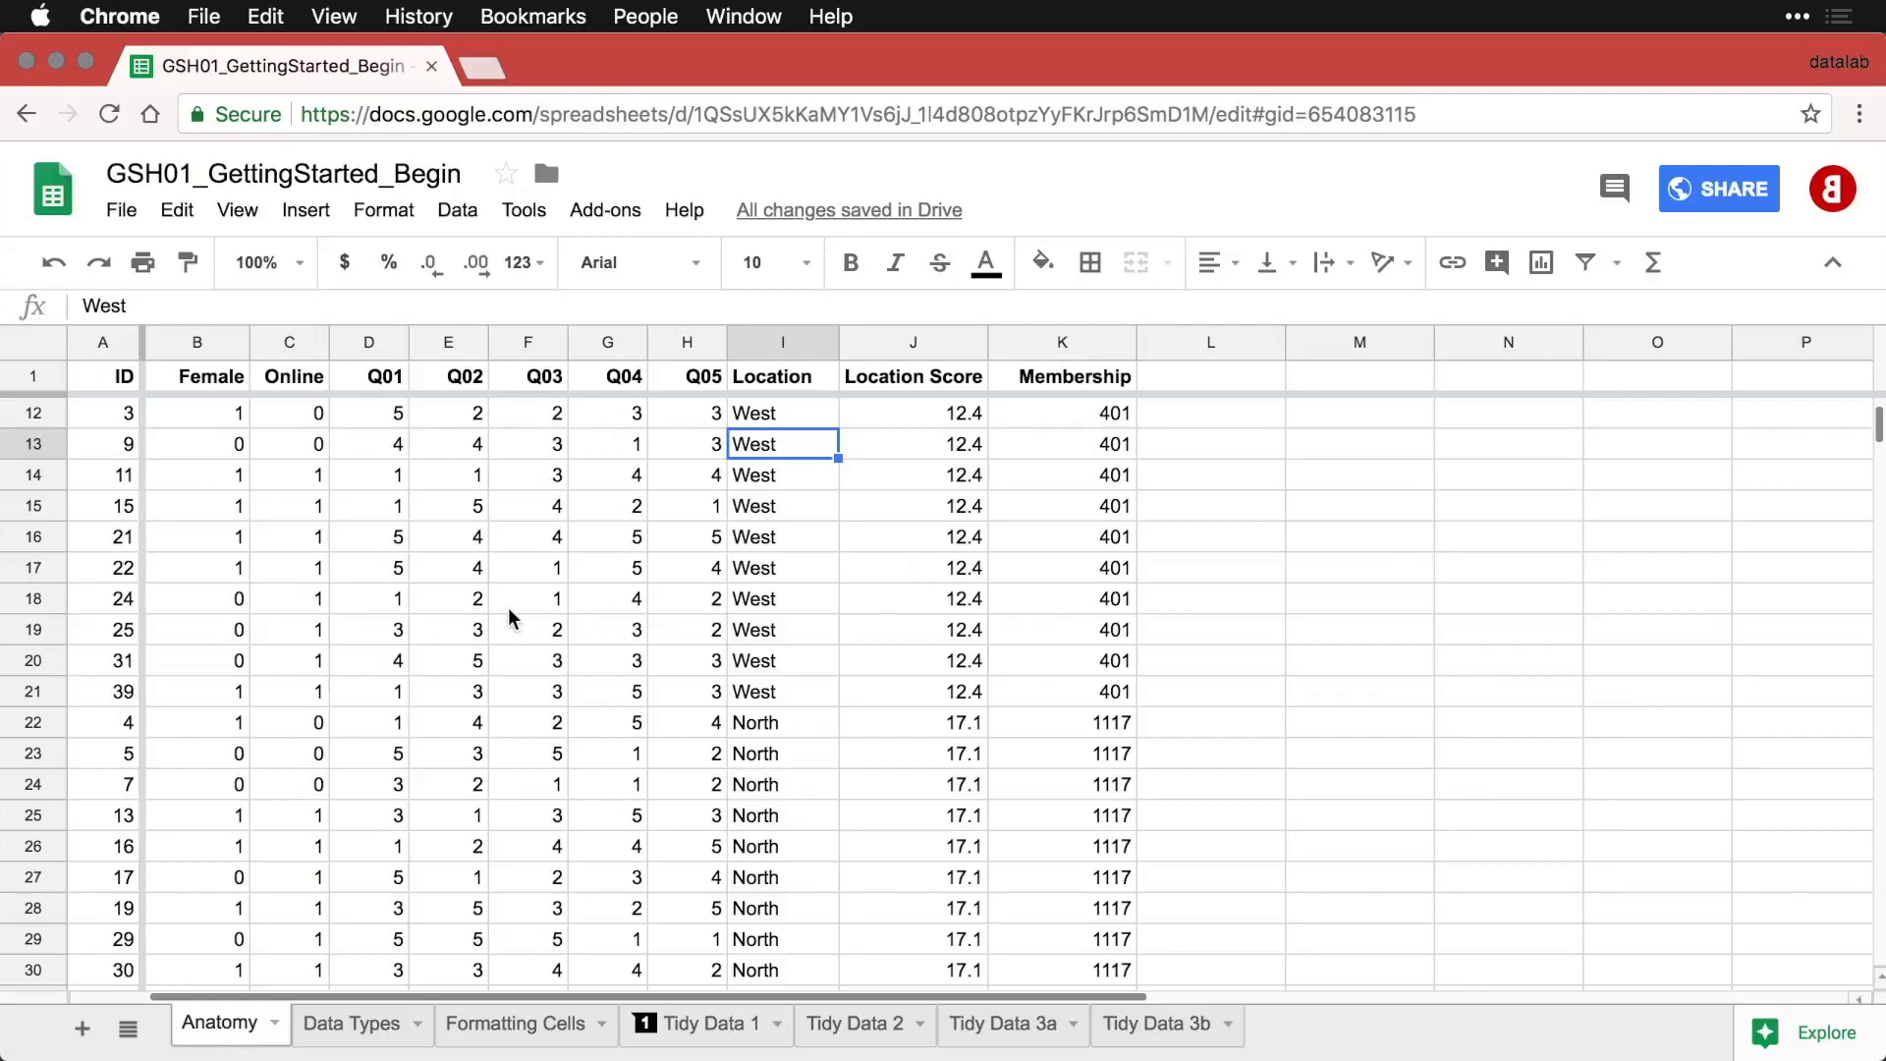
Sort the Anatomy sheet A → Z by the ID column to restore the original record order.
left_click(124, 344)
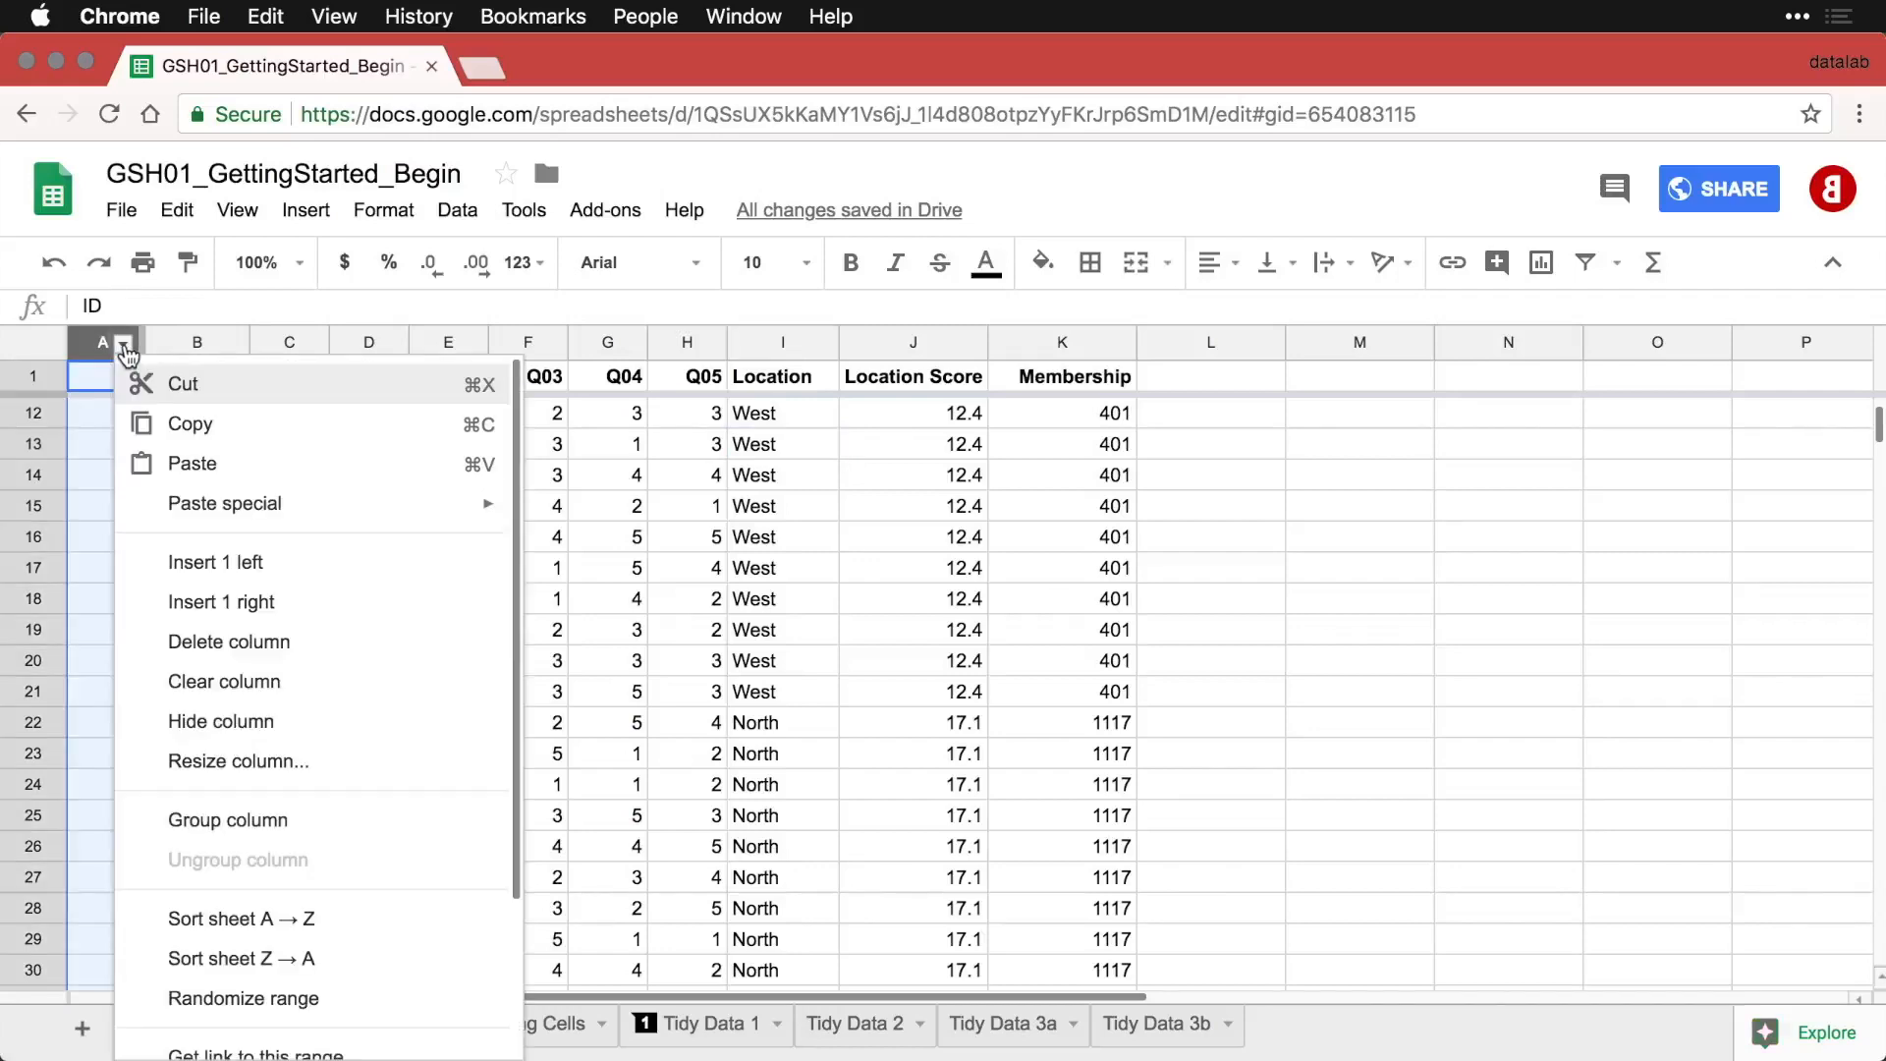
left_click(299, 921)
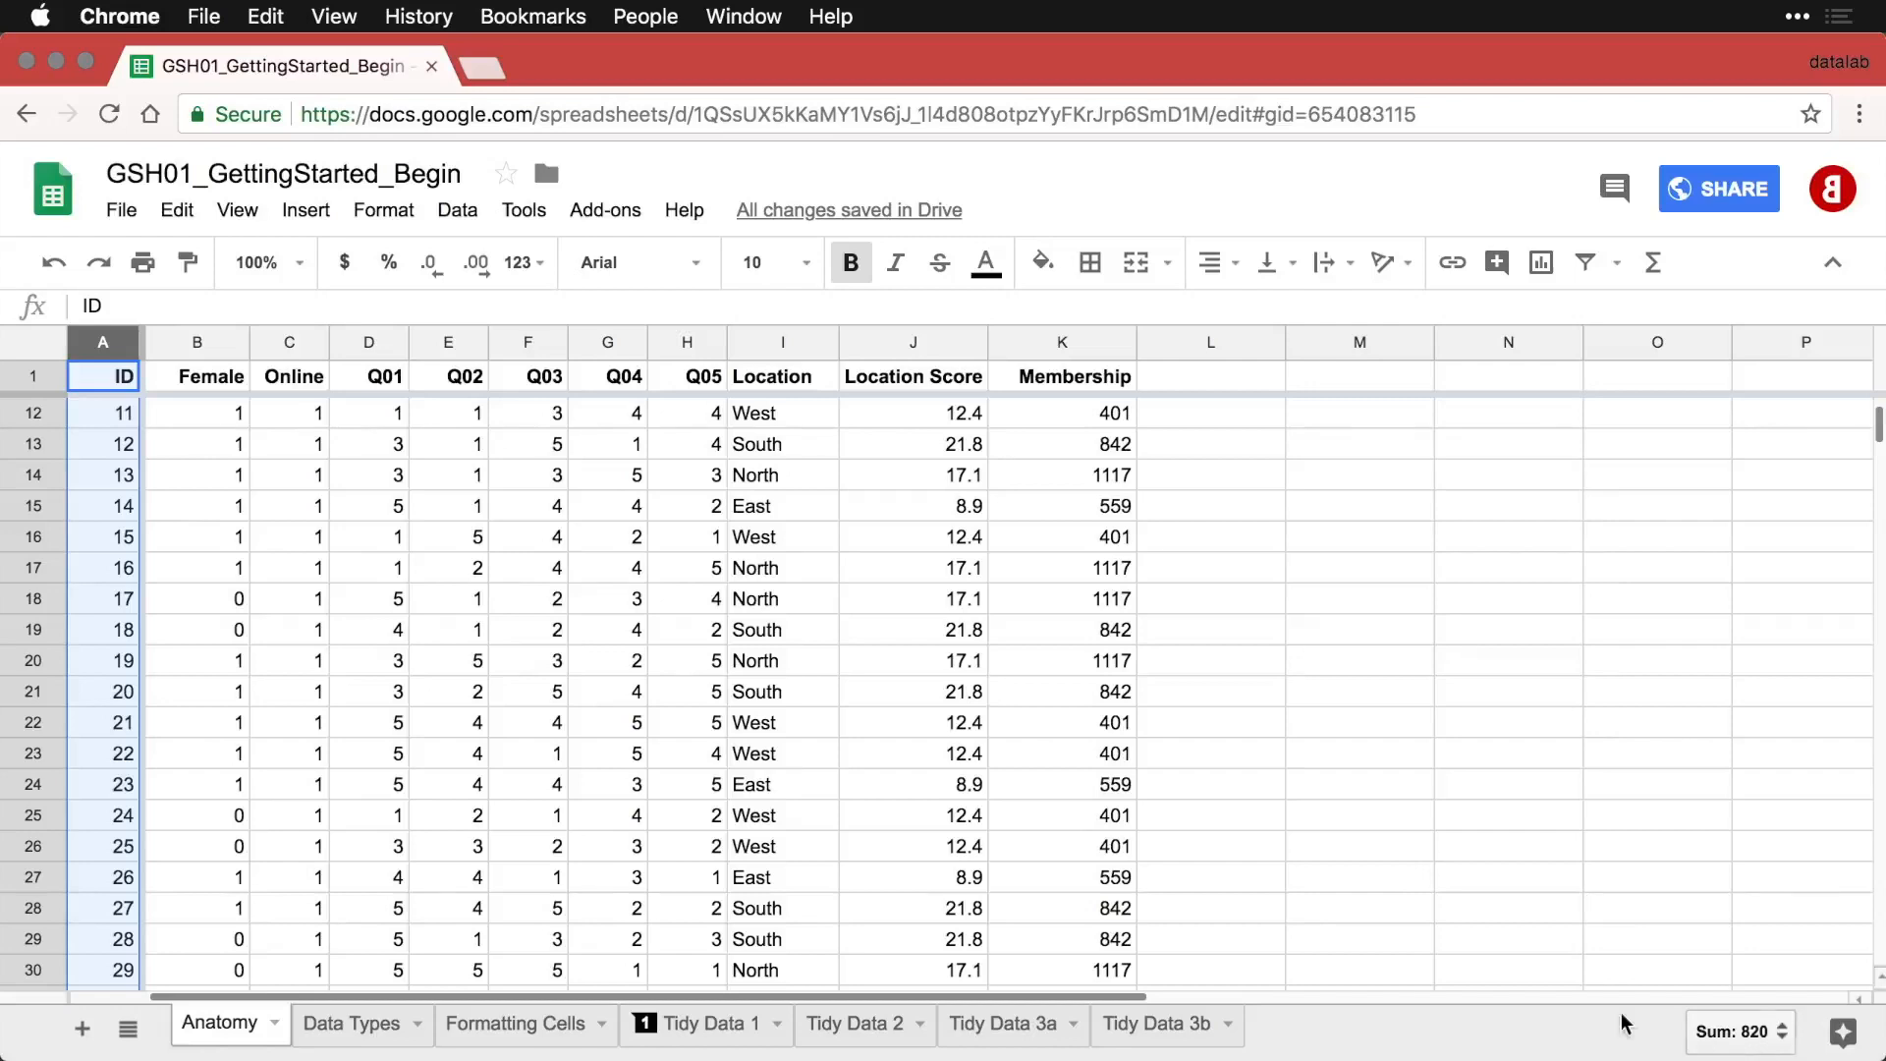
Select the Membership values in K12:K20 and display the list of quick summary statistics for them.
left_click_drag(1082, 407, 1075, 673)
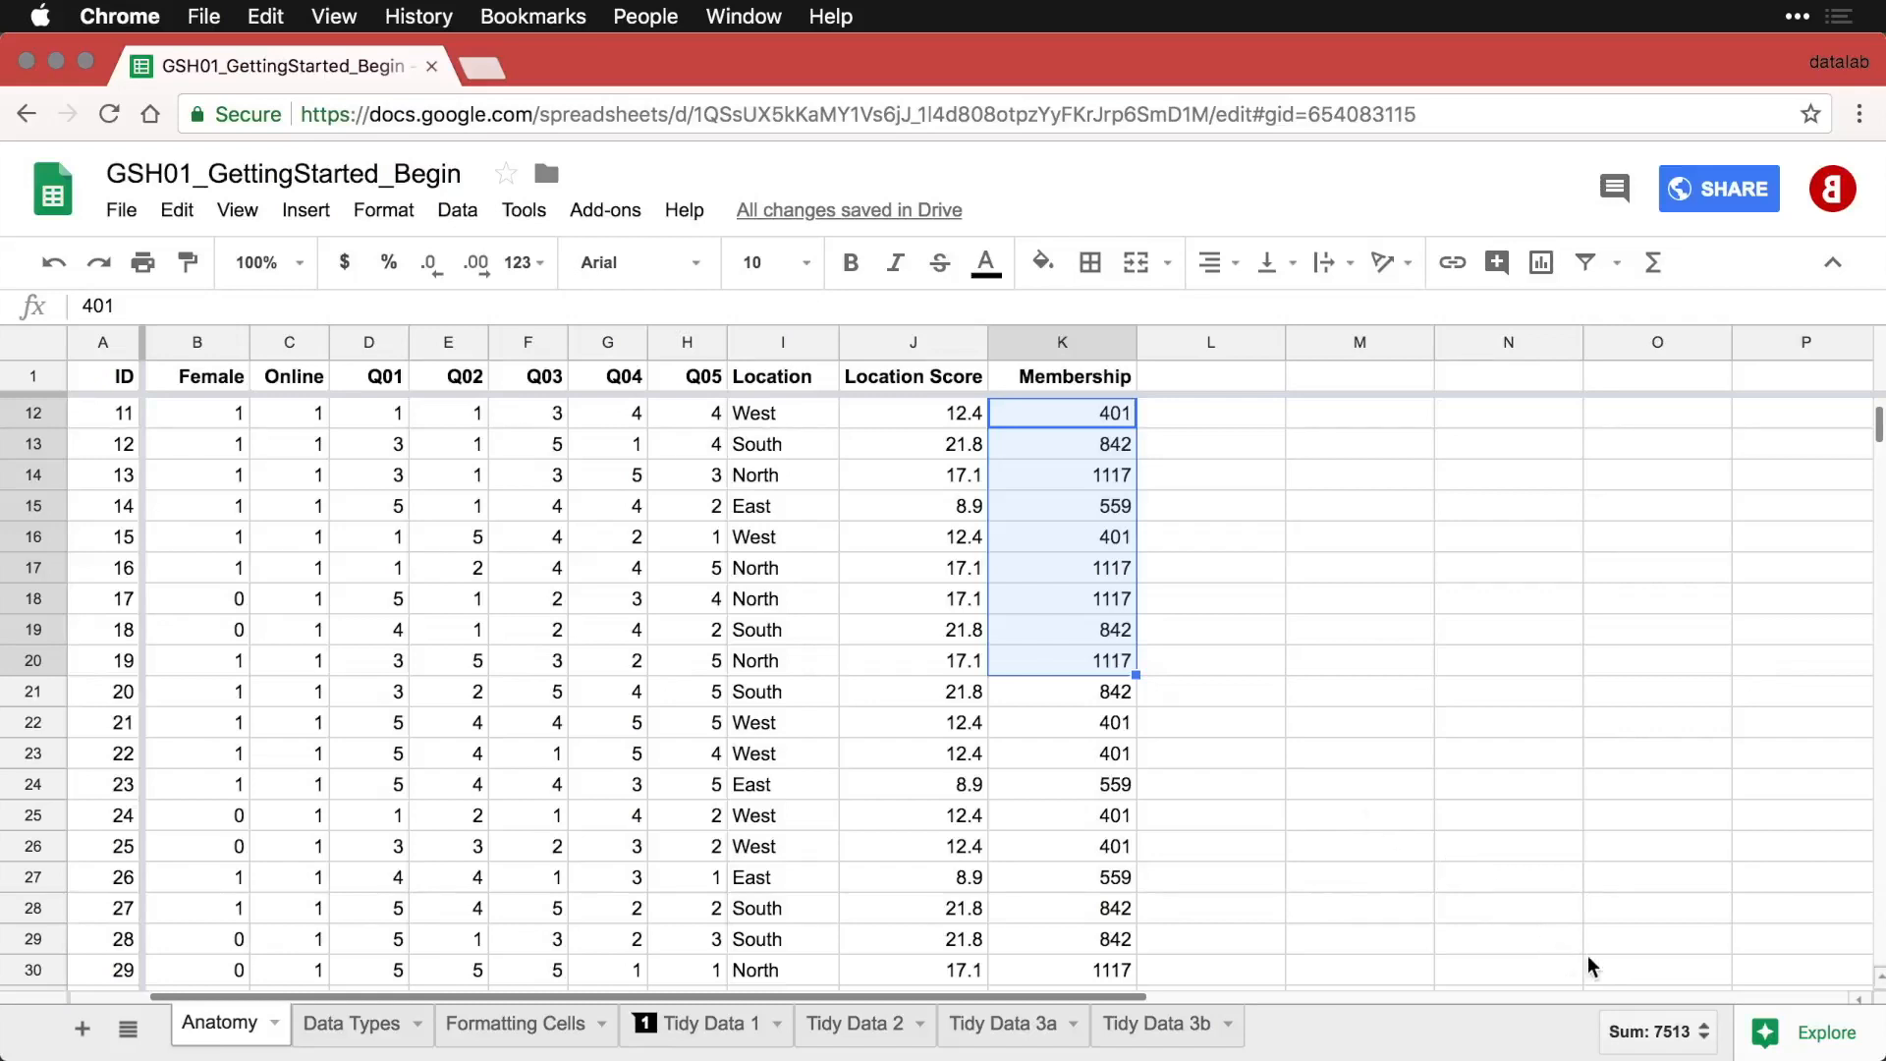
left_click(1703, 1049)
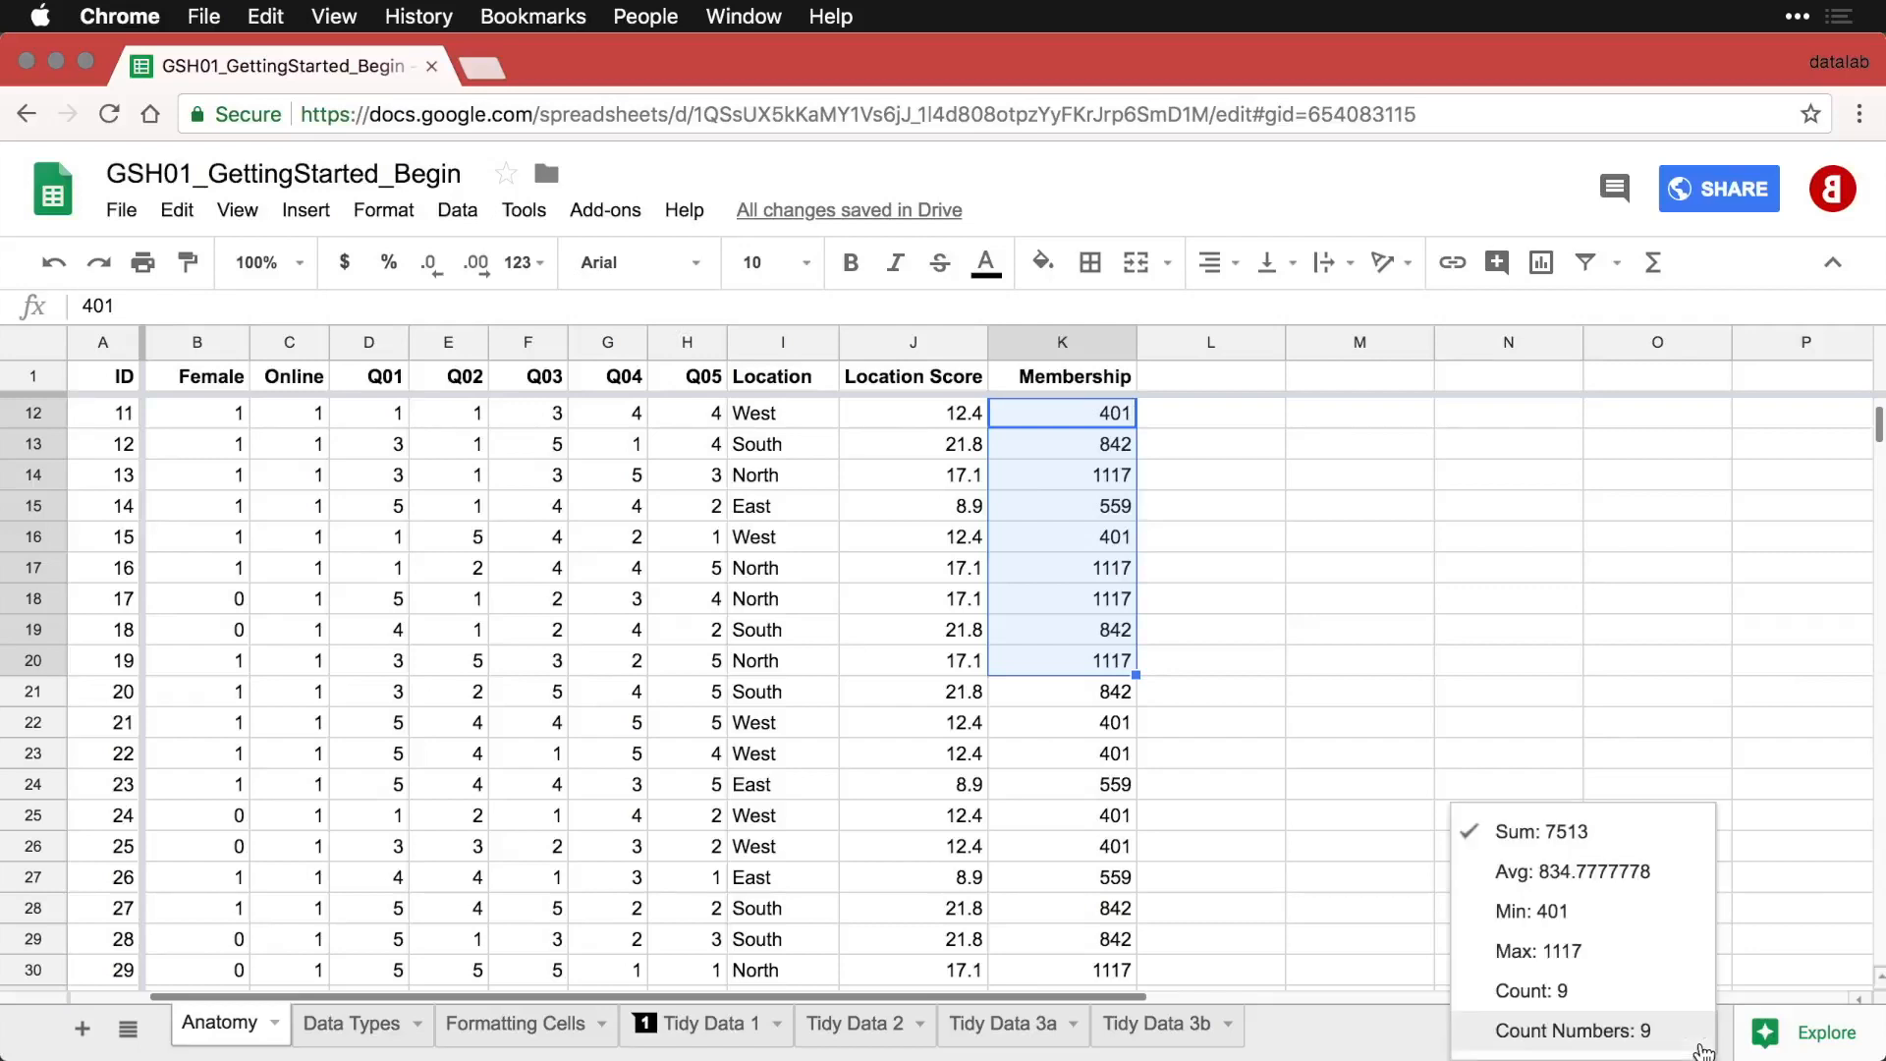